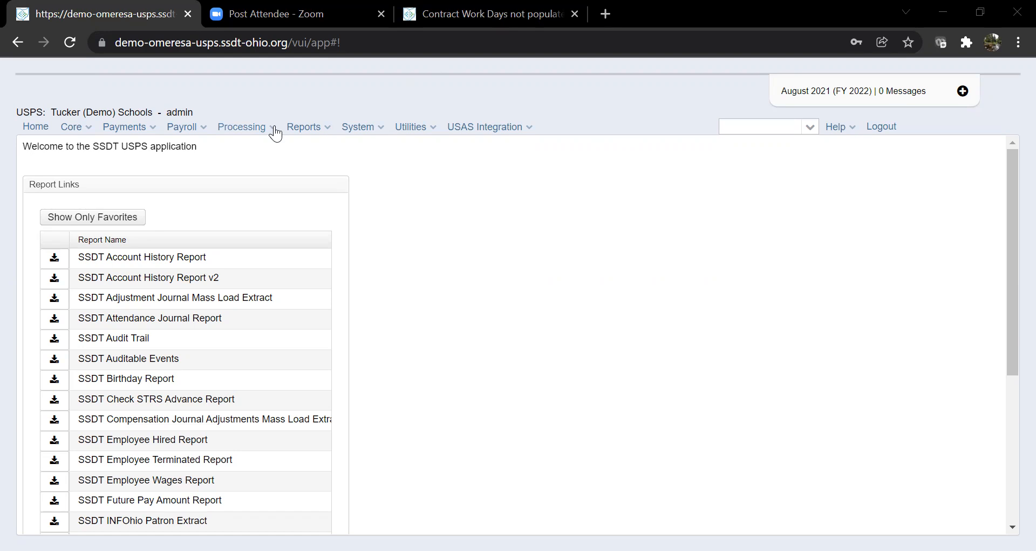
Go to the New Contracts page under Processing.
click(274, 129)
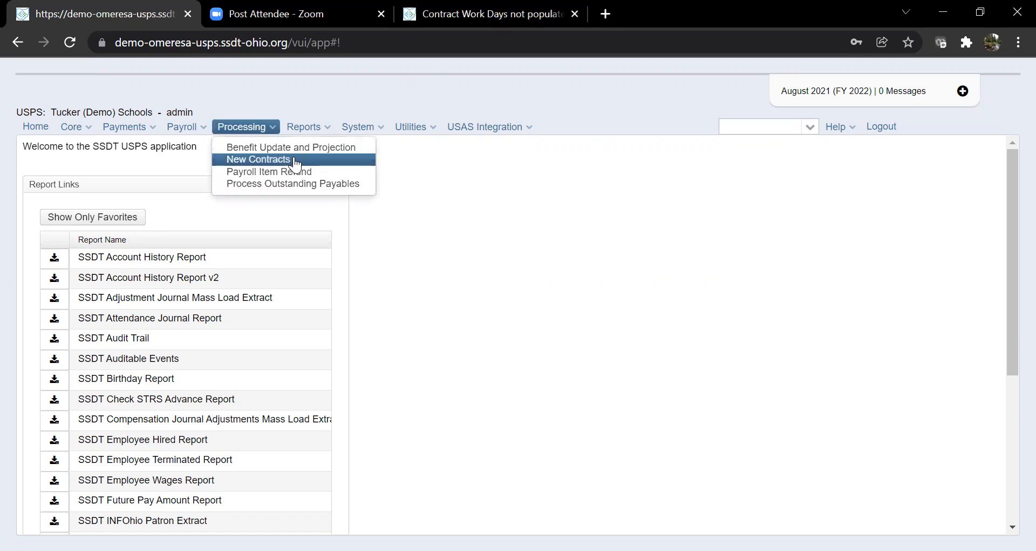
click(294, 161)
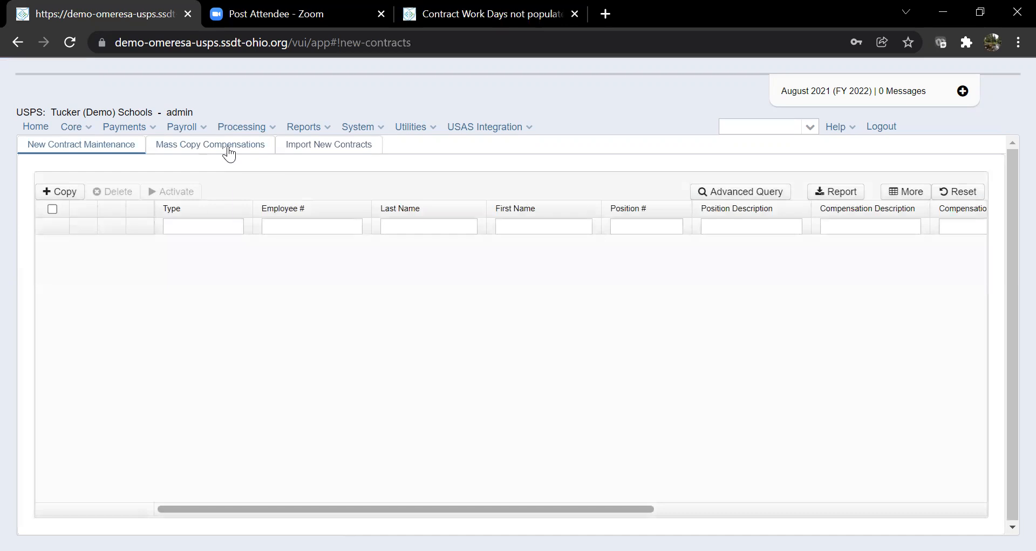
Open Mass Copy Compensations with Job Status Active and archived employees excluded.
click(229, 155)
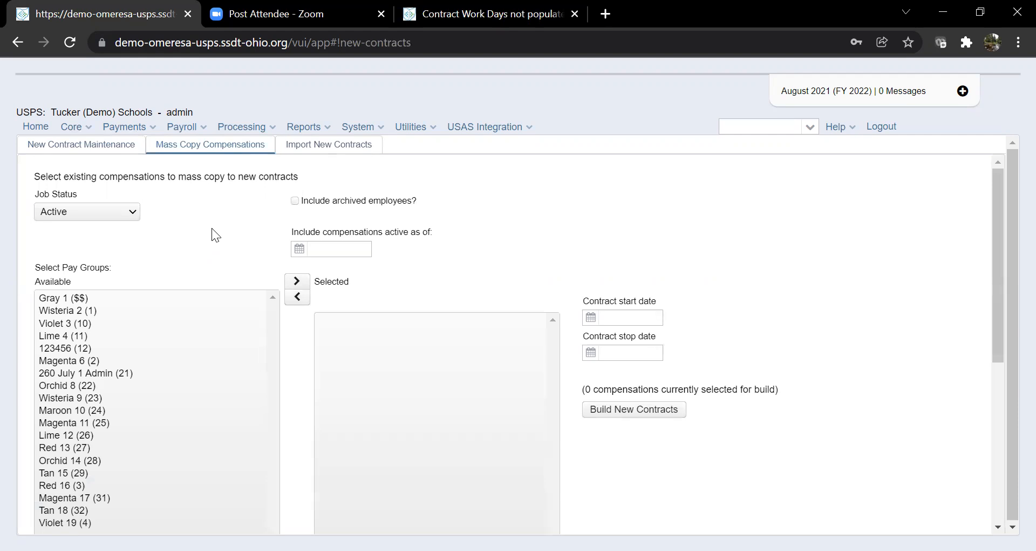
click(131, 215)
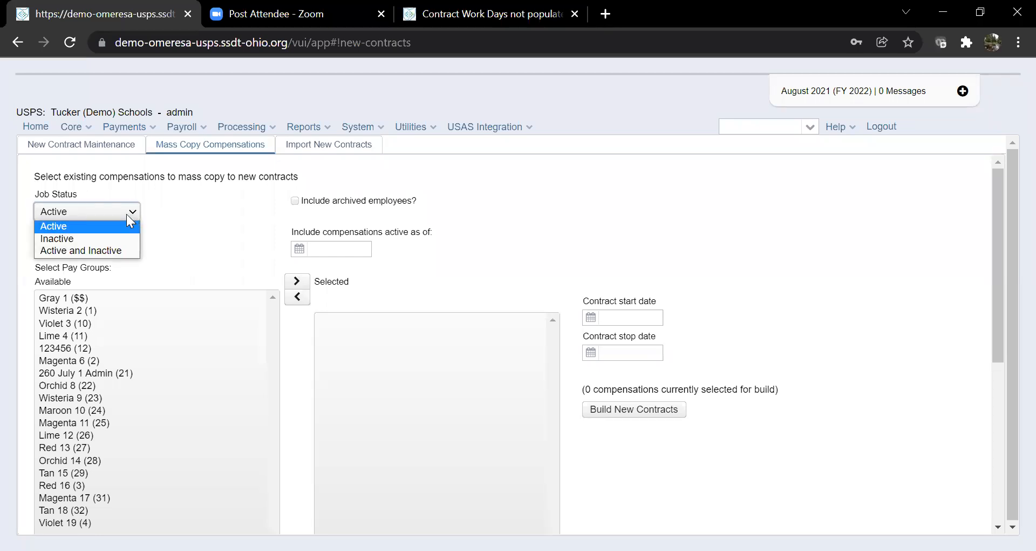
click(127, 215)
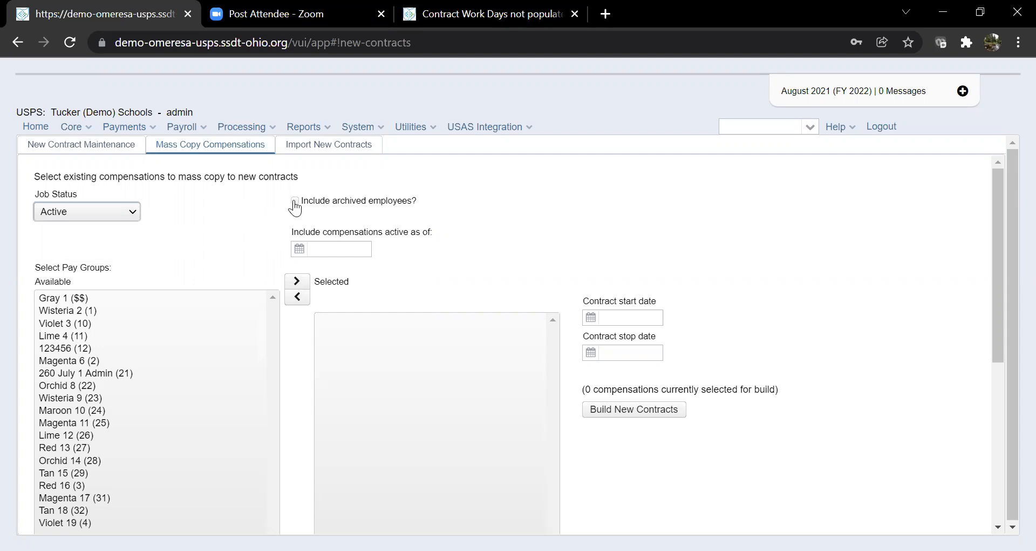
click(295, 202)
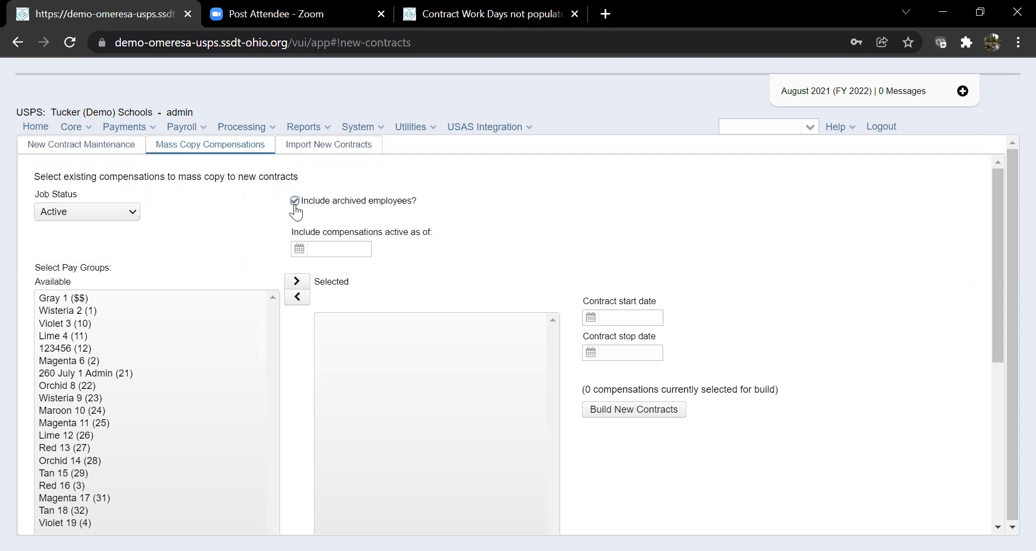
click(294, 204)
Select only the 260 July 1 Admin pay group, removing the added Orchid 8 group.
double_click(115, 372)
double_click(112, 362)
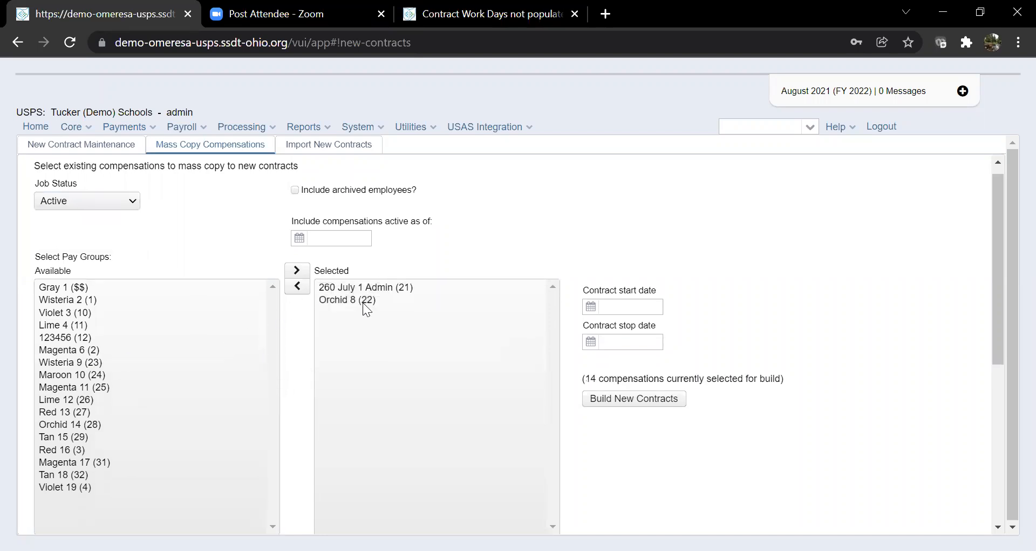
double_click(347, 302)
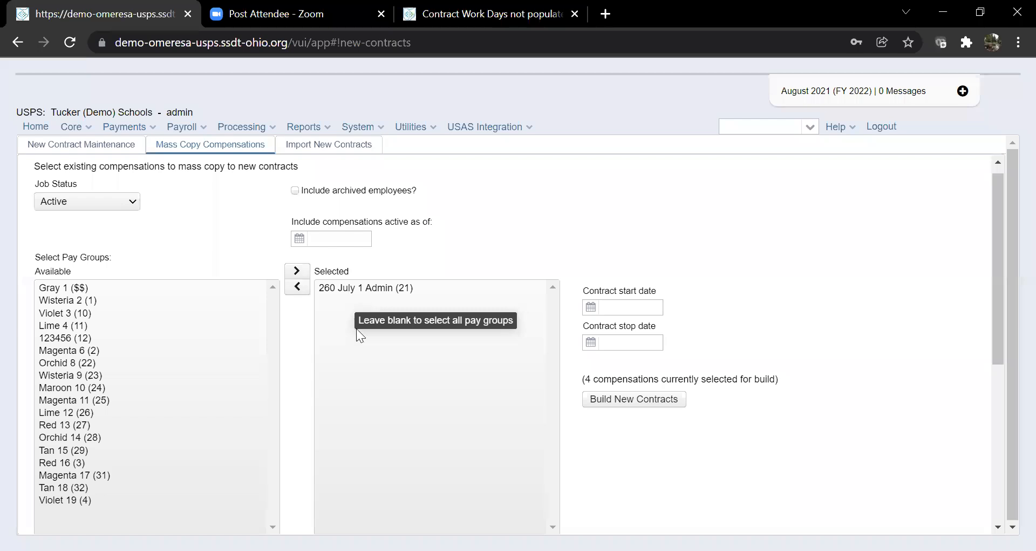
scroll(668, 226, down, 3)
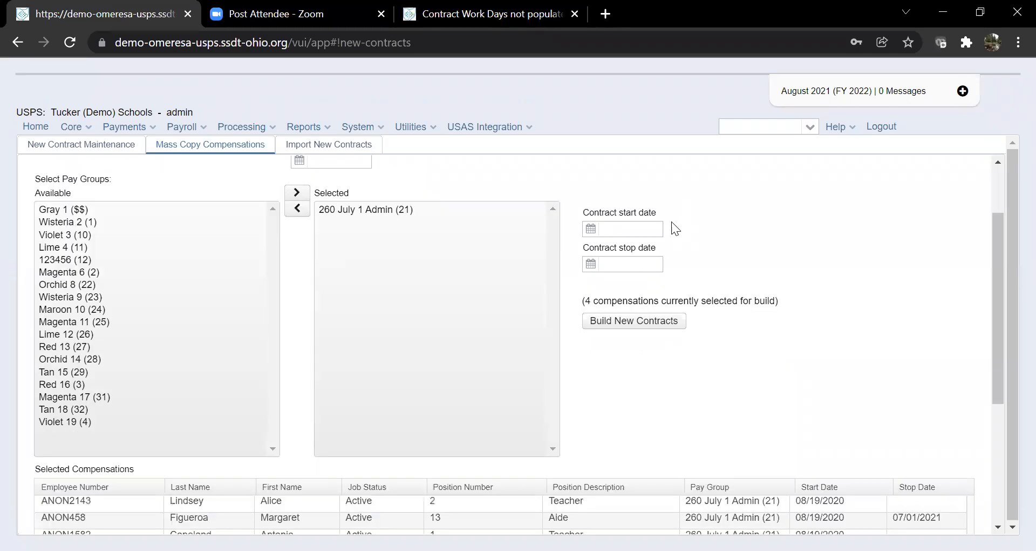
scroll(239, 349, down, 3)
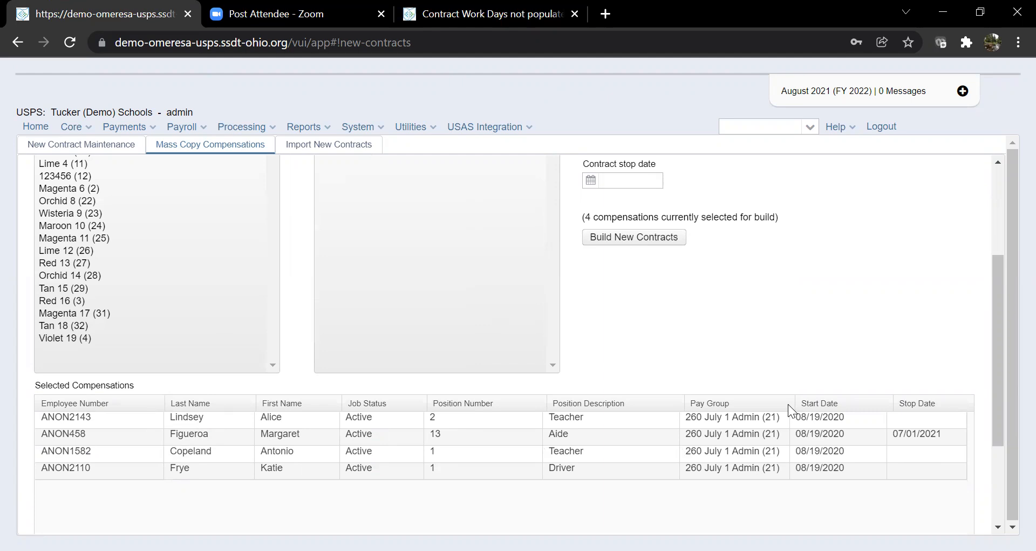
scroll(788, 383, up, 6)
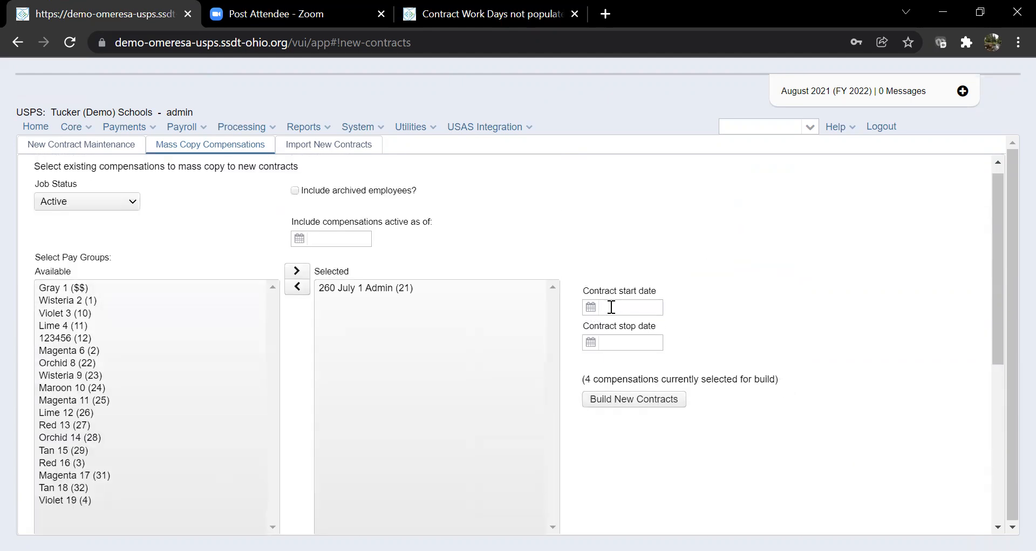
Enter contract start date 7/1/22 and contract stop date 6/30/23.
click(611, 306)
text(7/1/22)
click(626, 343)
text(6/30/23)
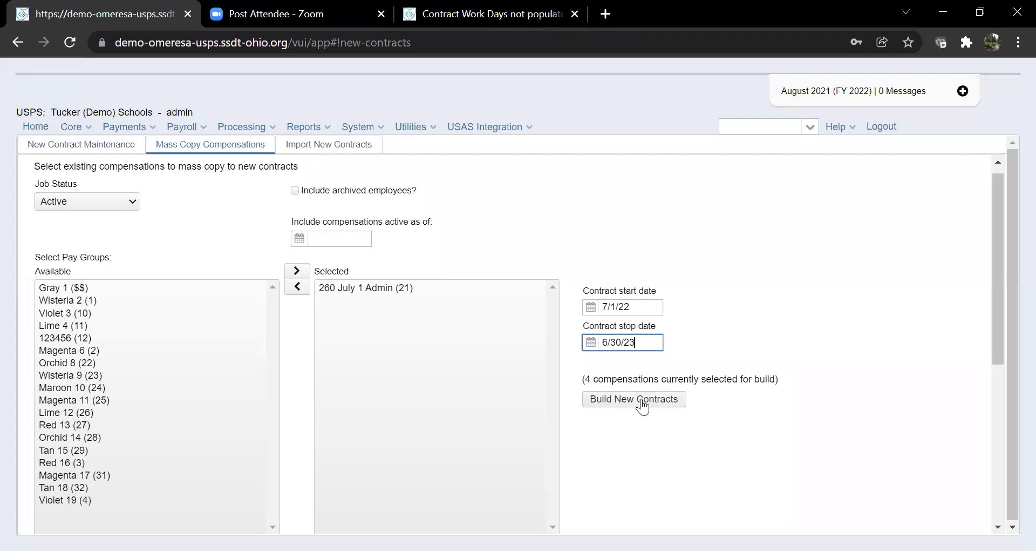
scroll(711, 326, down, 2)
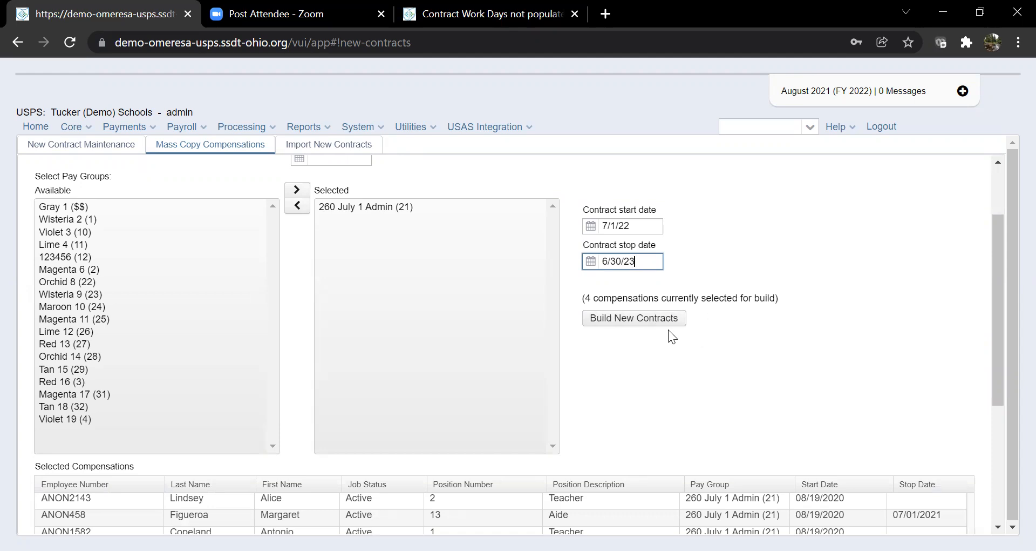
Build new contracts from the 4 compensations and list them in New Contract Maintenance.
click(658, 319)
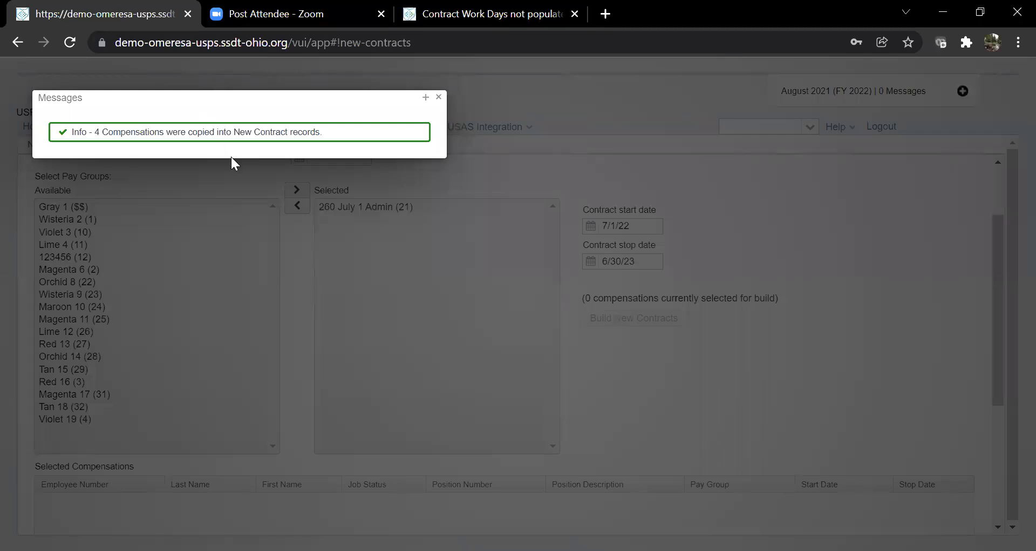
click(440, 98)
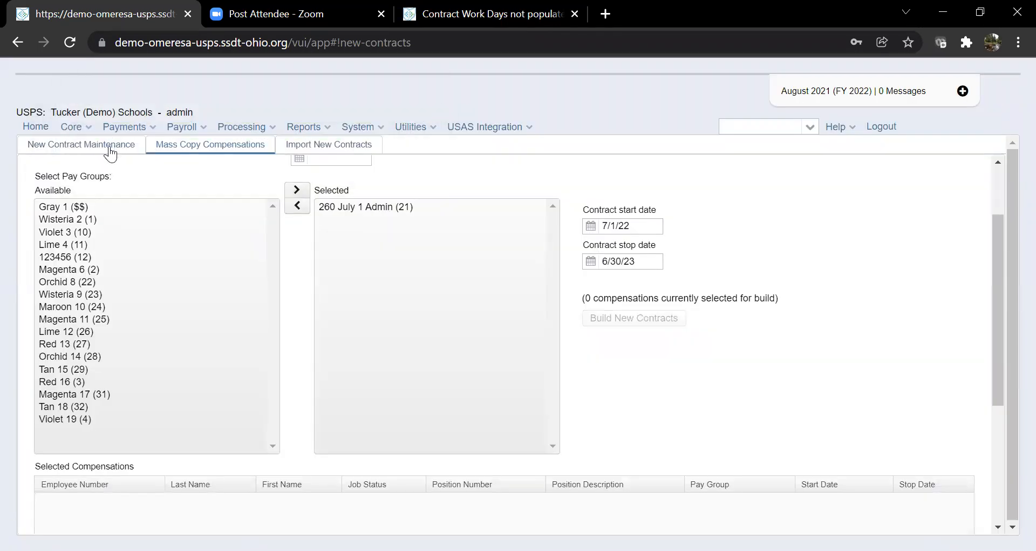
click(110, 151)
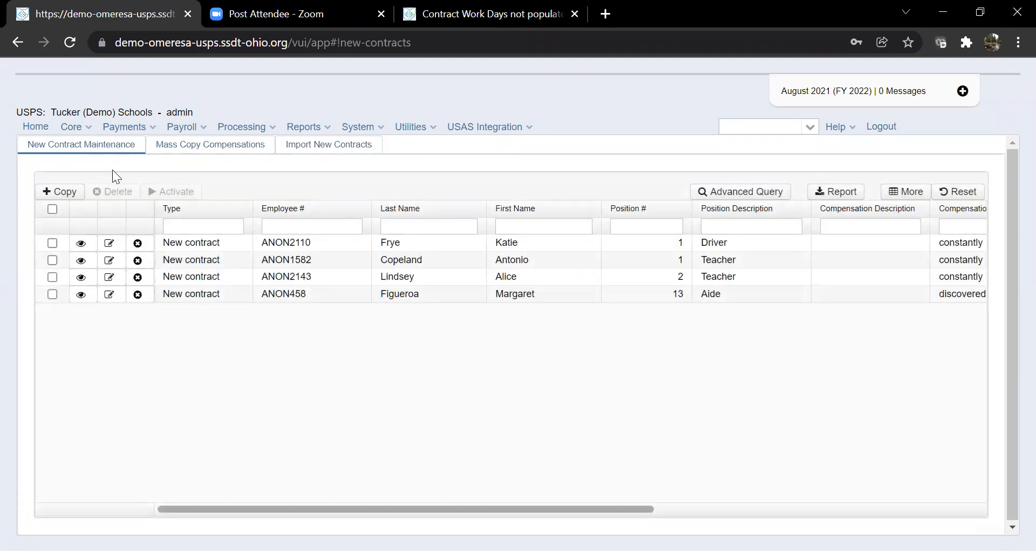
Edit the first-row Driver contract, setting Contract Amount and Contract Obligation to 9000.
click(119, 245)
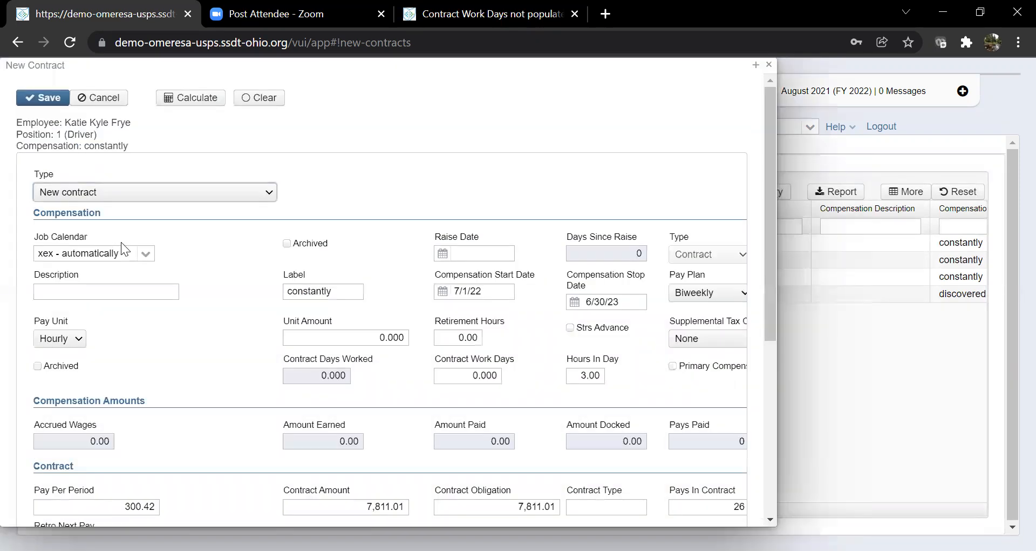
scroll(140, 251, down, 3)
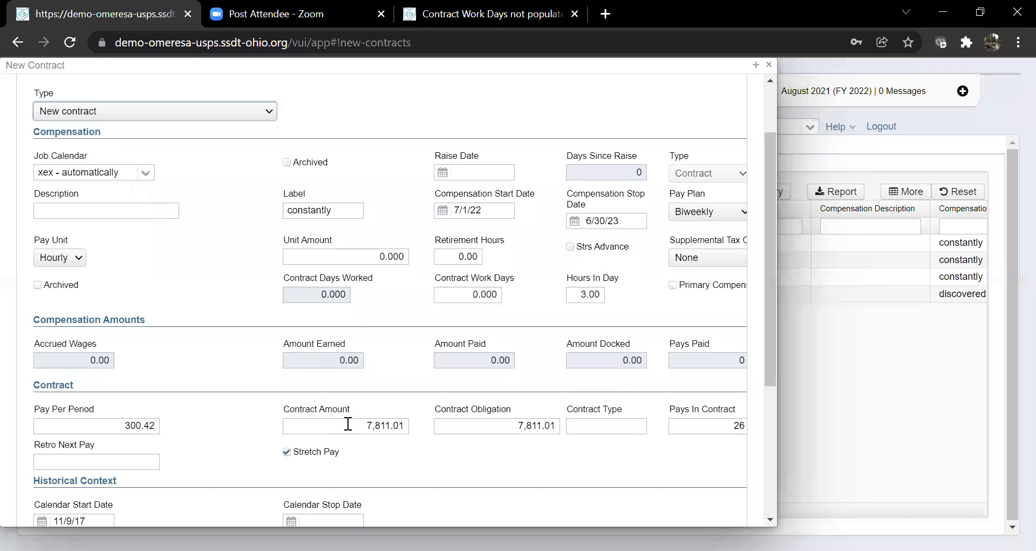
click(347, 424)
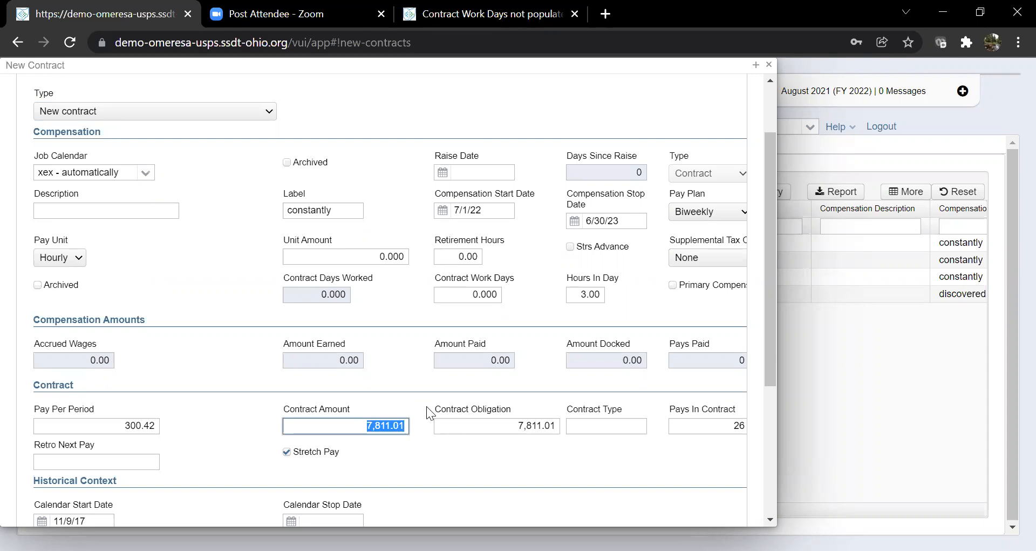
text(9000)
key(Tab)
text(9000)
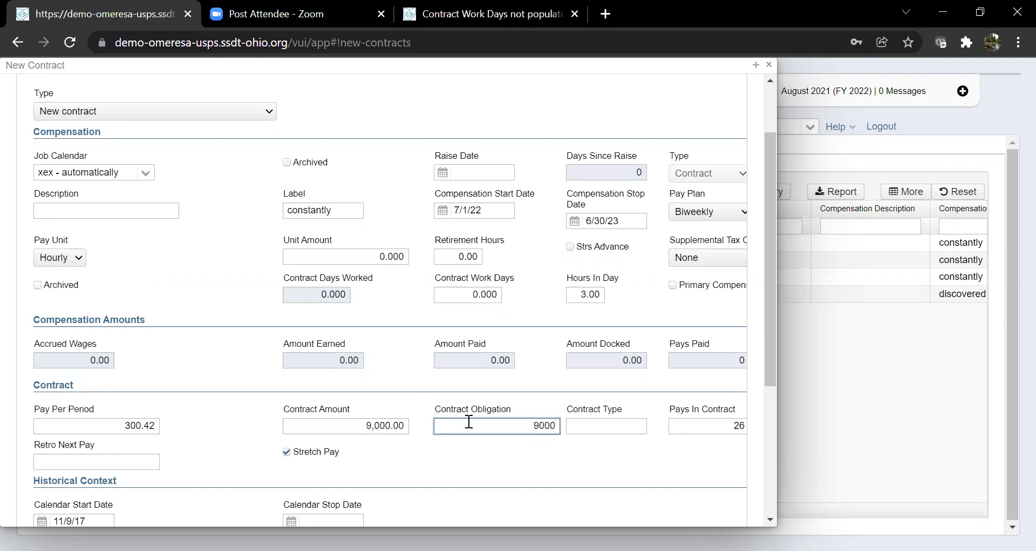
click(476, 443)
scroll(471, 453, up, 3)
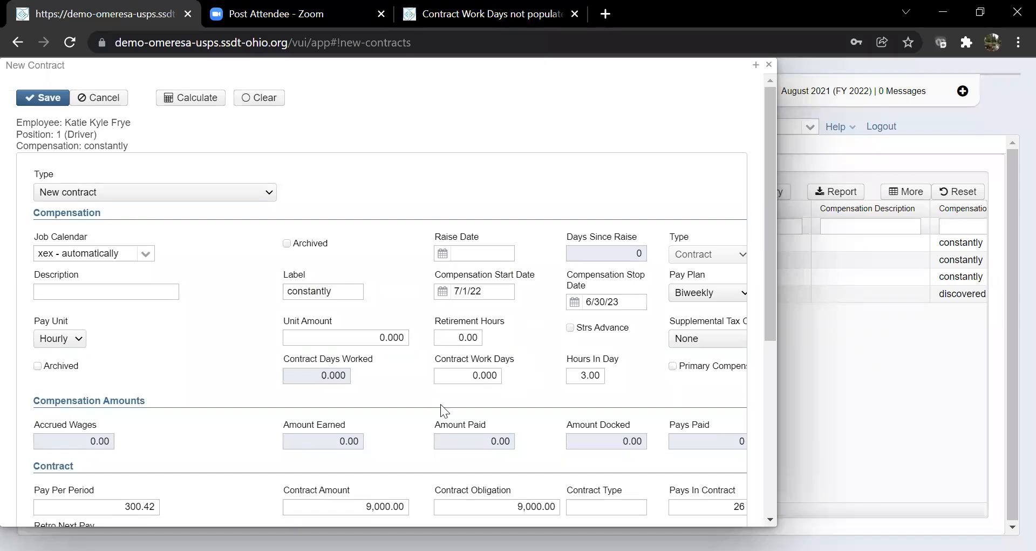
Set Job Calendar to test and recalculate, giving 261 work days and 346.15 per period.
click(147, 255)
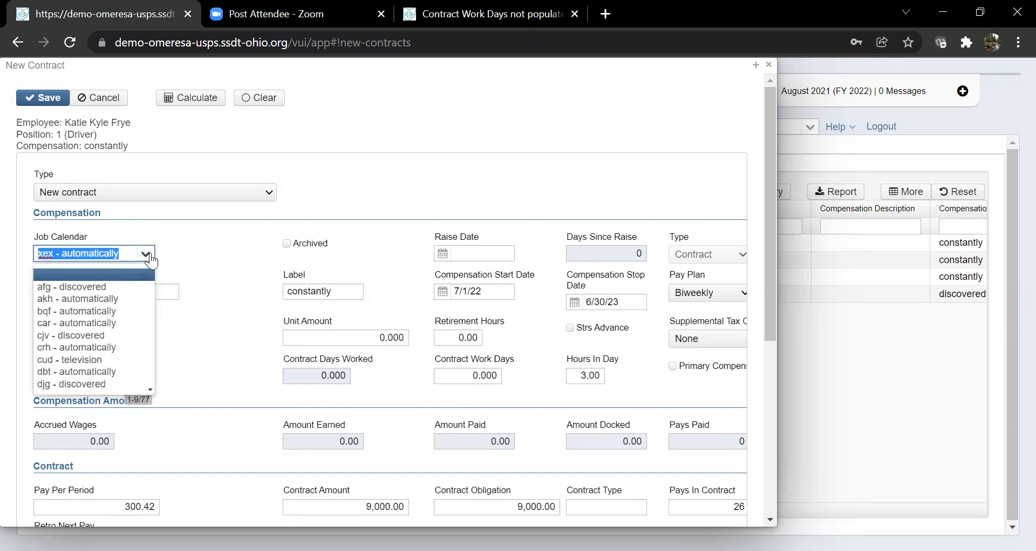
text(test)
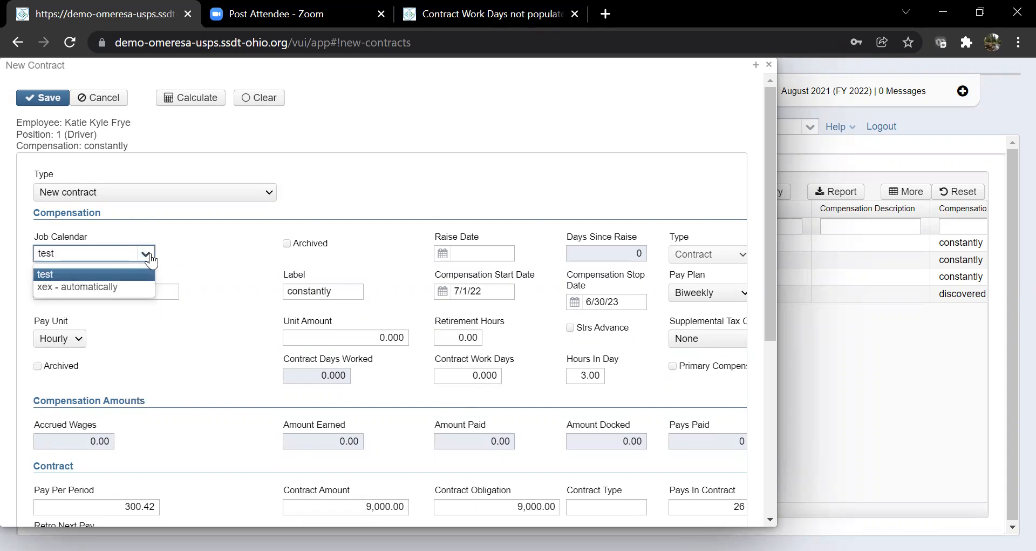
key(Return)
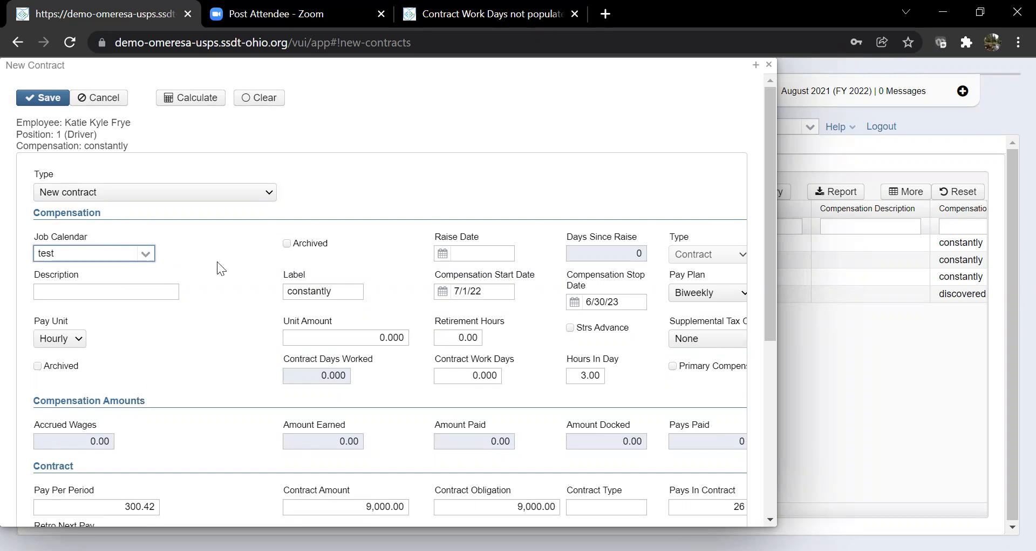
scroll(217, 261, down, 1)
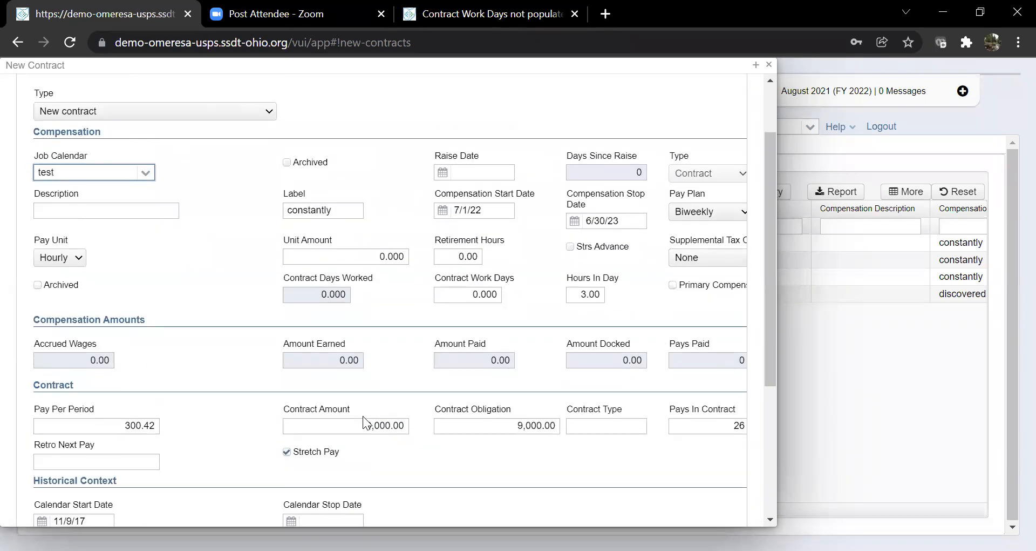
scroll(222, 294, up, 1)
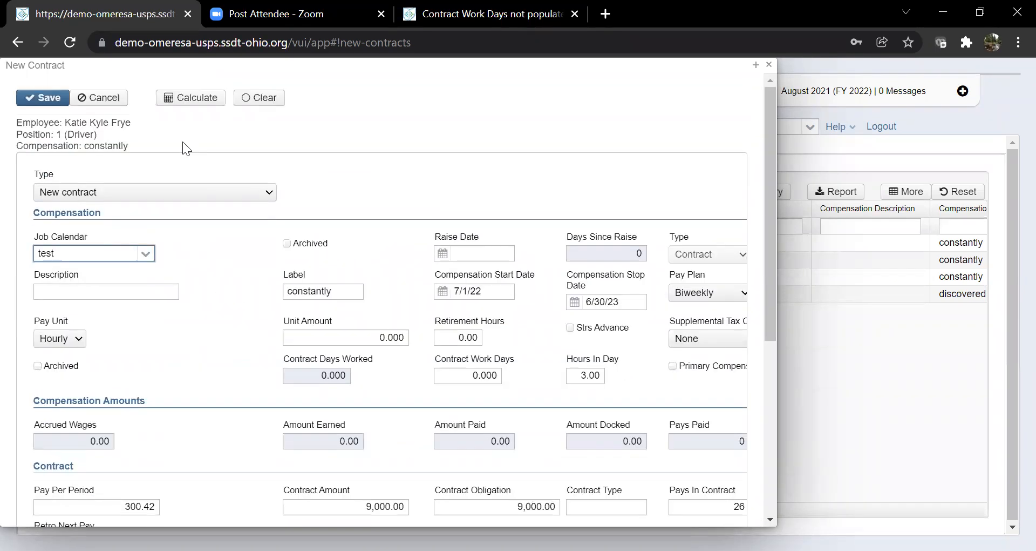
click(186, 104)
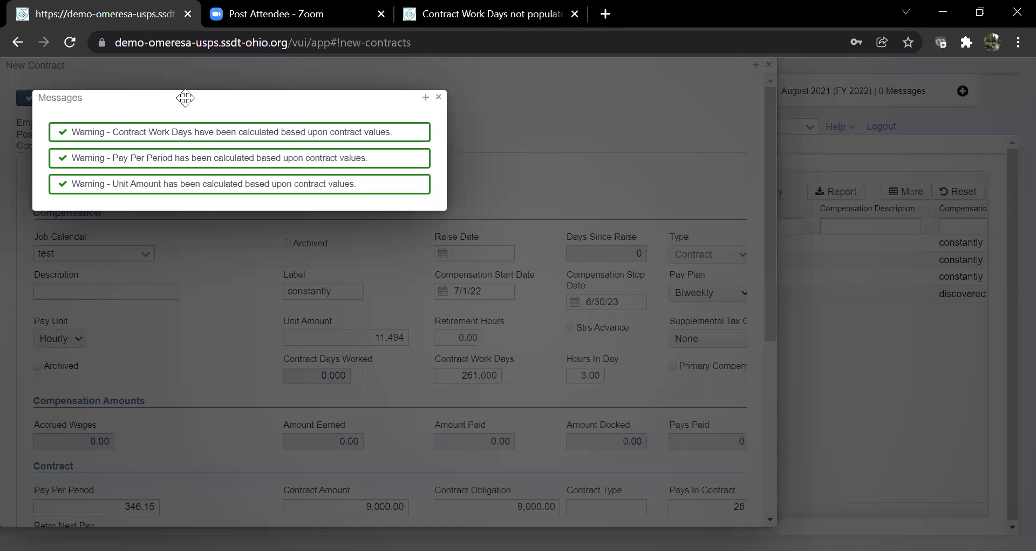
click(439, 97)
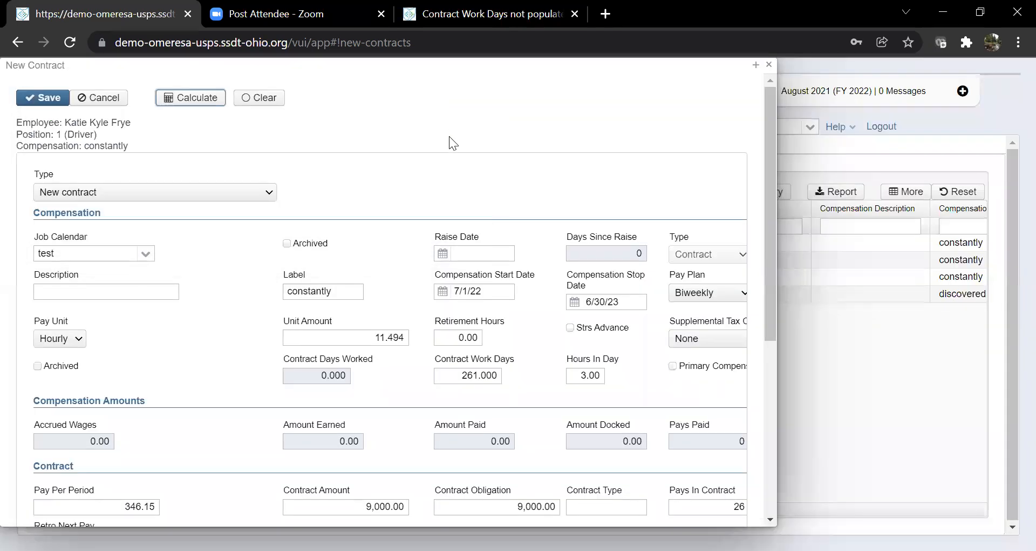
Save the Driver's new contract and close its window.
scroll(458, 156, down, 3)
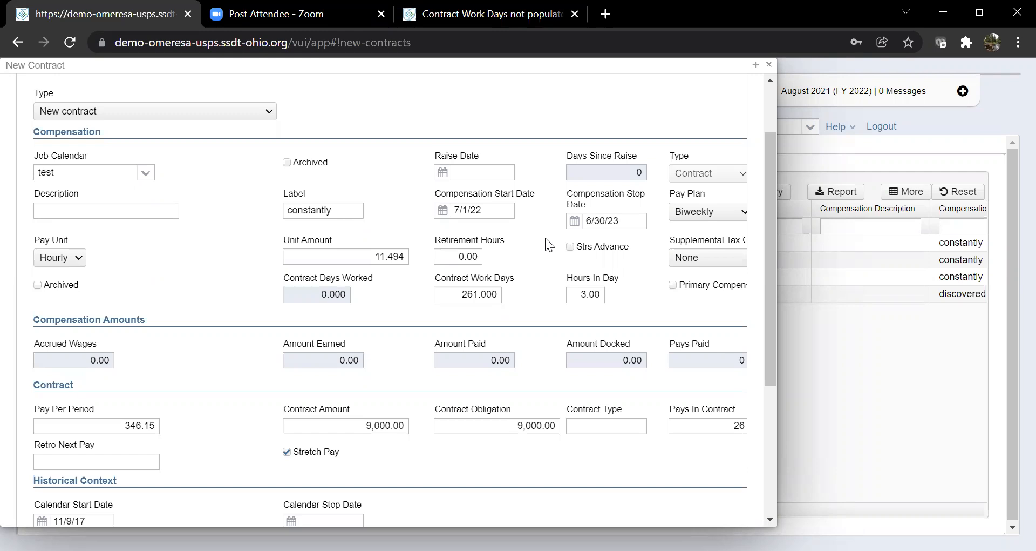
scroll(436, 290, down, 2)
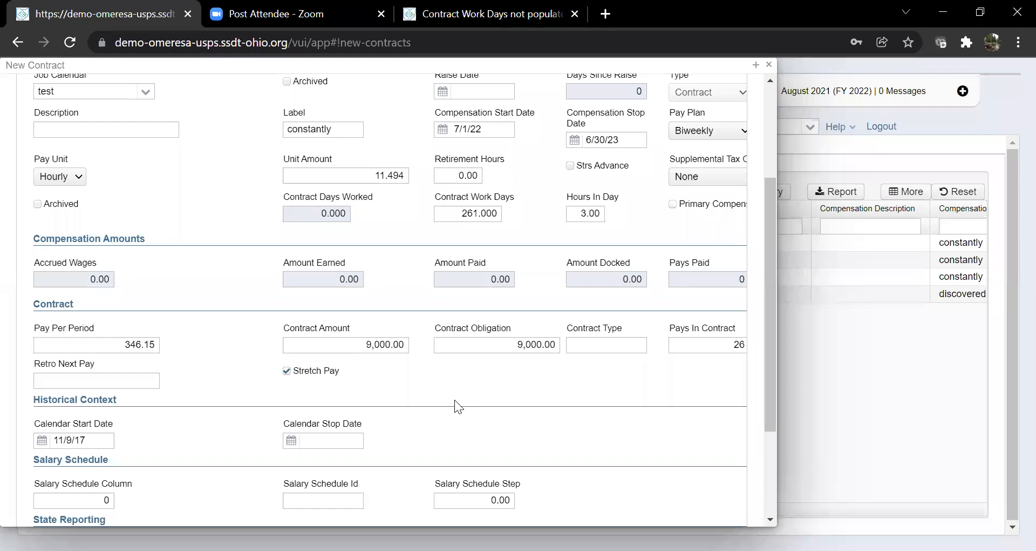
scroll(455, 402, down, 3)
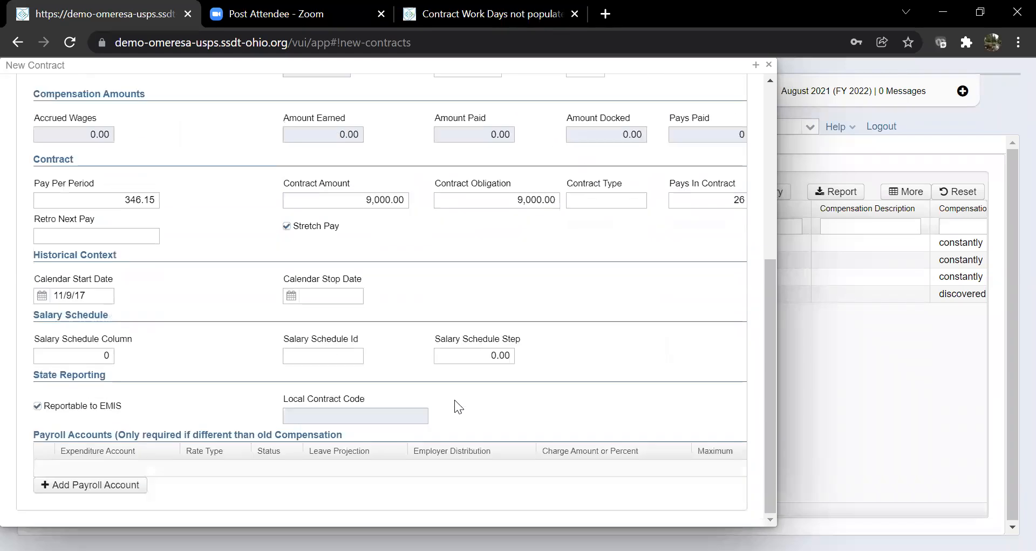
scroll(454, 400, up, 7)
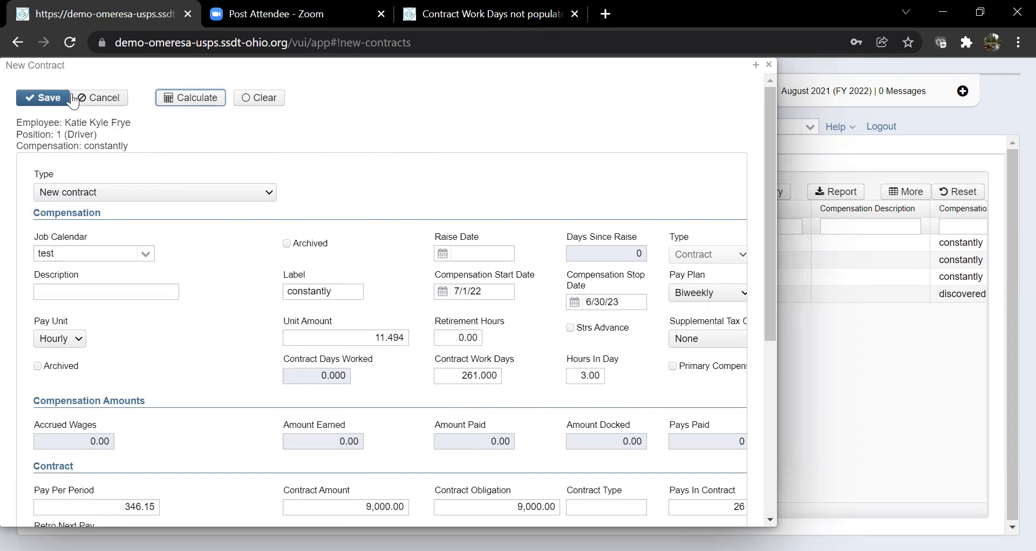
click(51, 99)
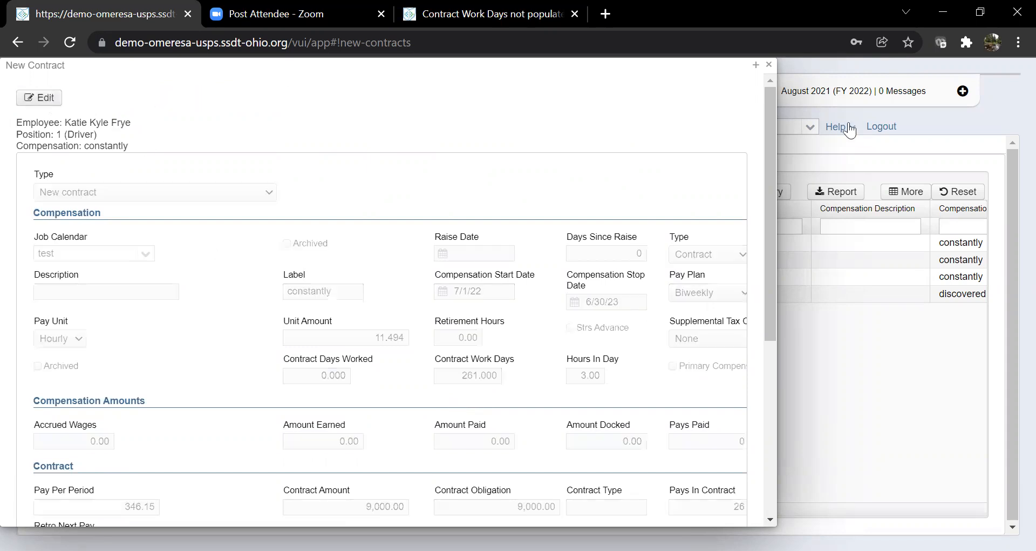
click(770, 65)
Open the Teacher's new contract and clear Pay Per Period, Contract Amount and Obligation to 0.00.
click(113, 264)
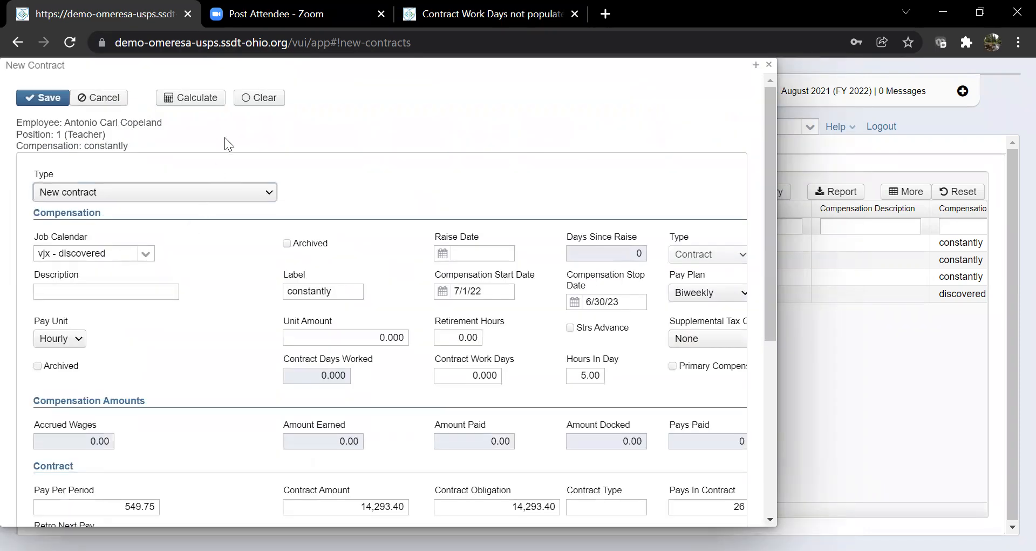
click(250, 103)
scroll(275, 123, down, 3)
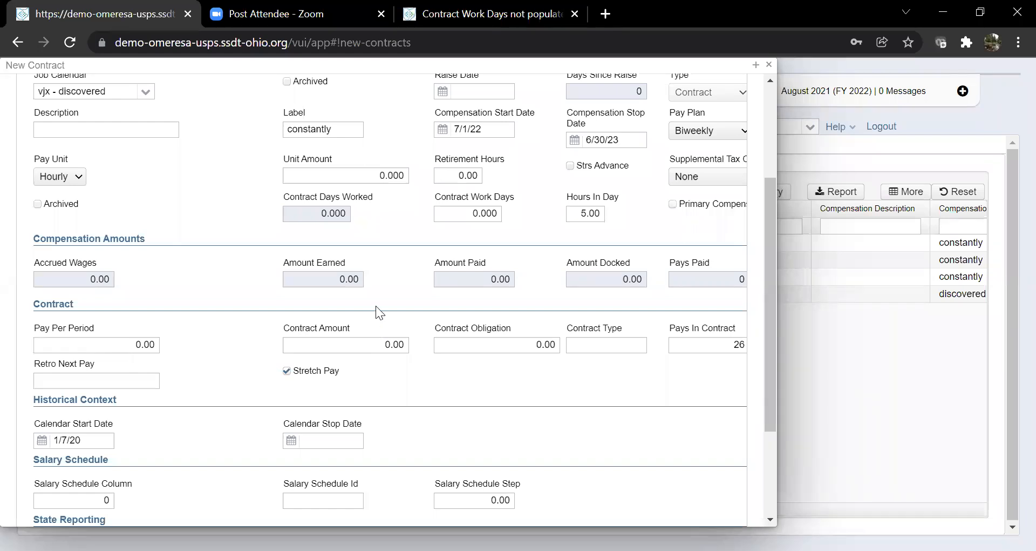
scroll(376, 306, up, 3)
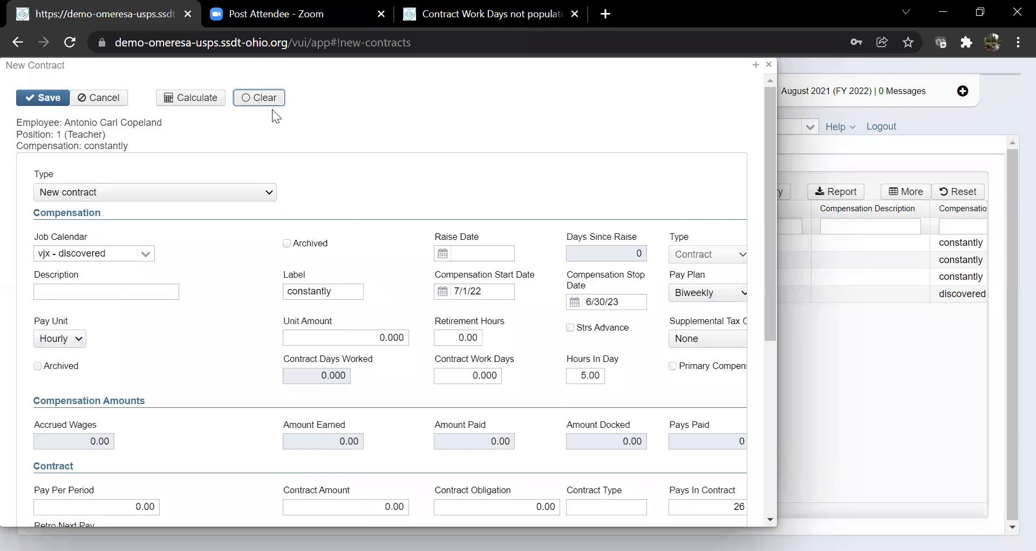
Set Job Calendar to test and Contract Amount and Obligation to 10000.
click(150, 256)
text(tes)
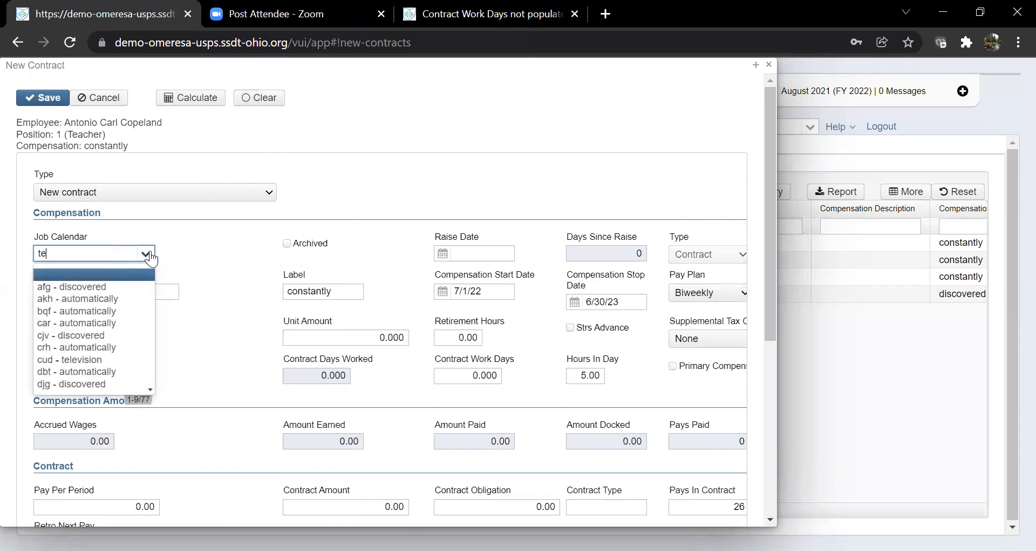
key(Return)
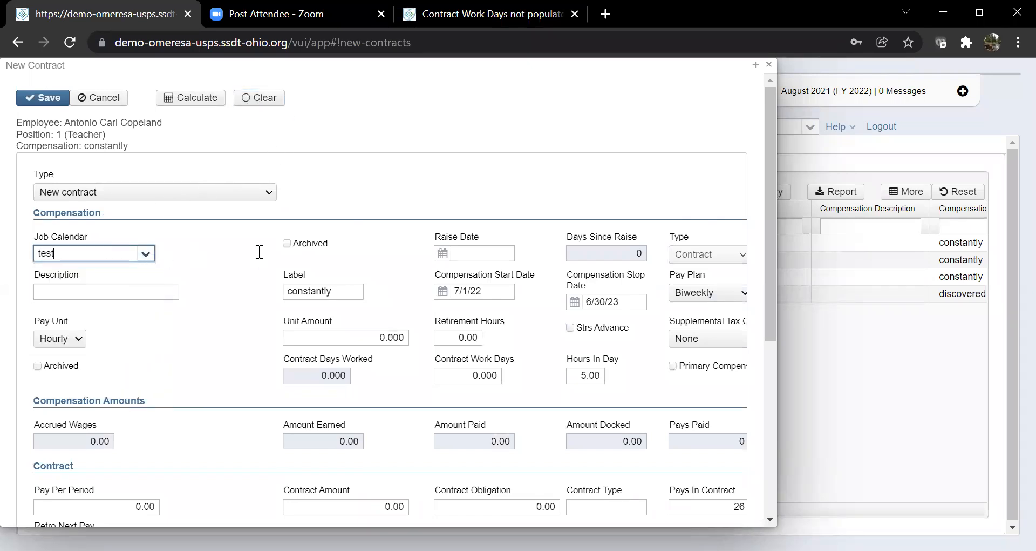
scroll(259, 250, down, 4)
click(359, 262)
text(10000)
key(Tab)
text(10000)
click(469, 302)
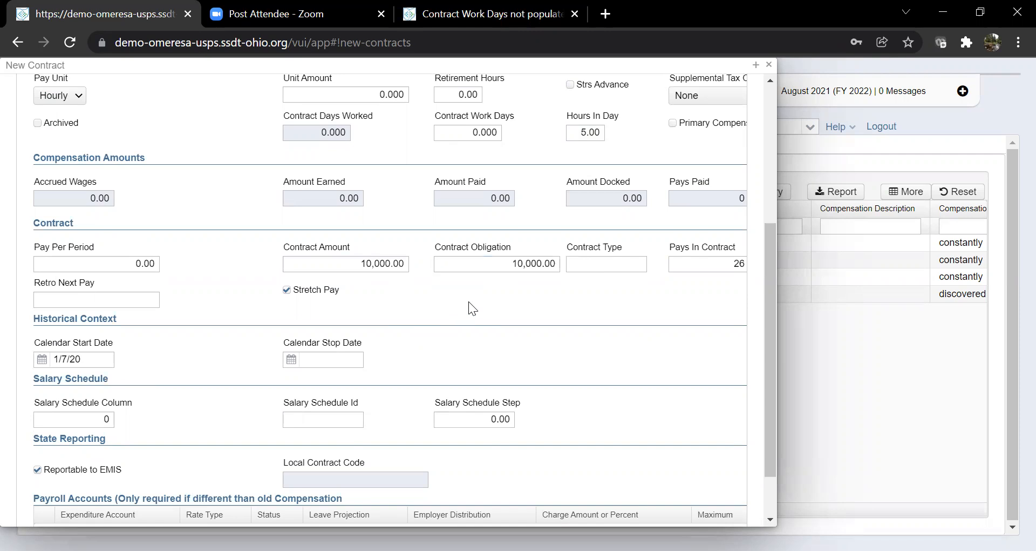
Calculate the Teacher's pay, giving 261 work days and 384.62 per period.
scroll(422, 292, up, 5)
click(199, 102)
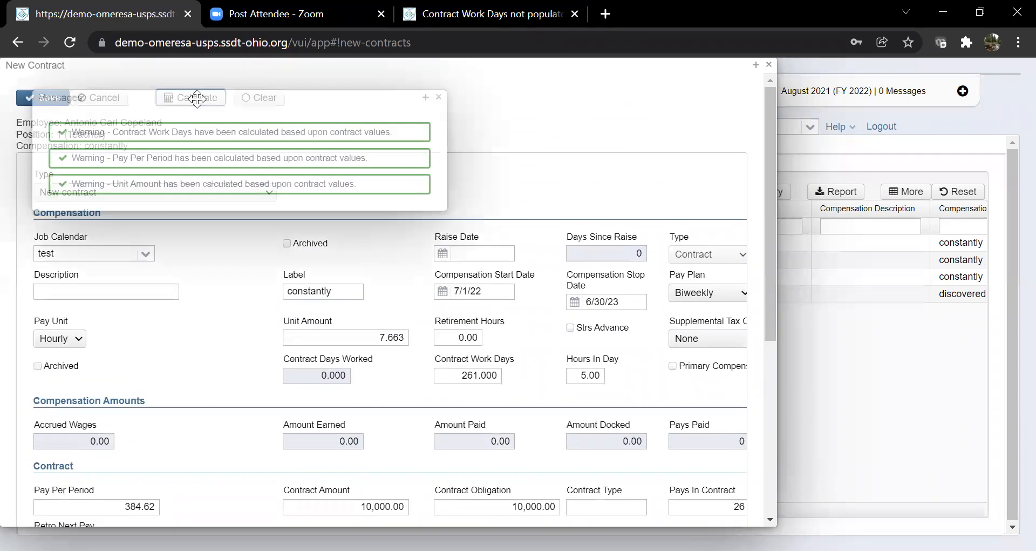
click(437, 97)
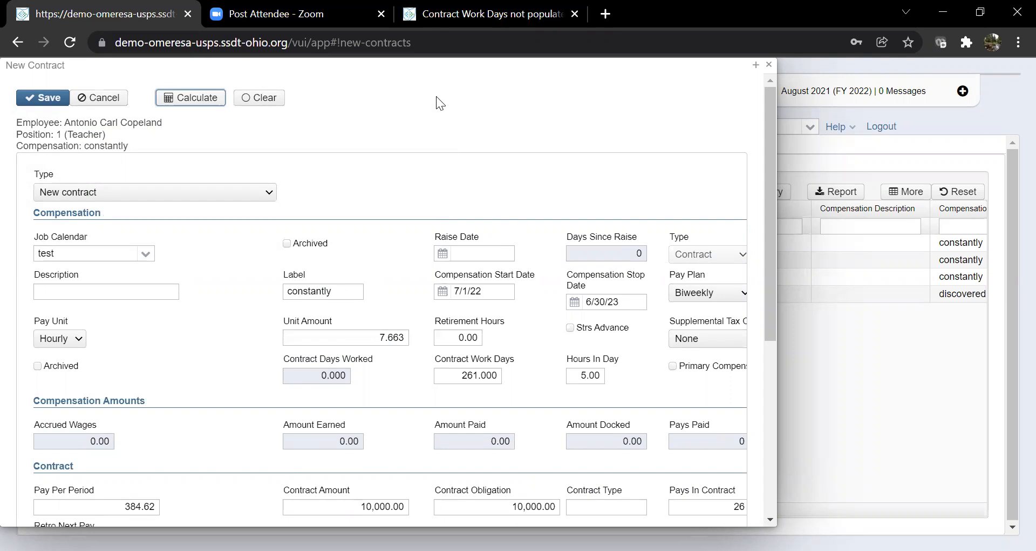
scroll(331, 225, down, 3)
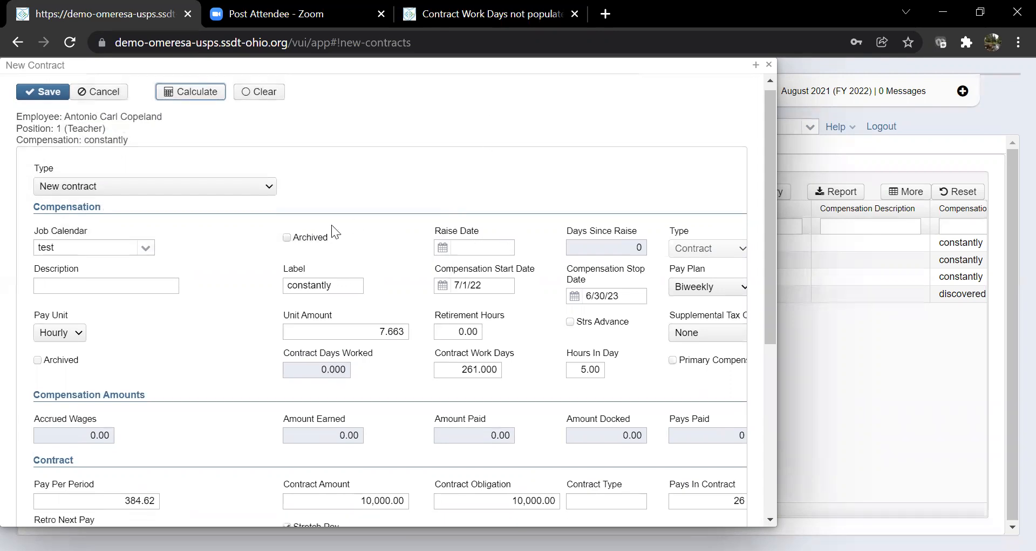
Change the teacher's Pay Per Period to 384.70 and recalculate the contract.
click(156, 345)
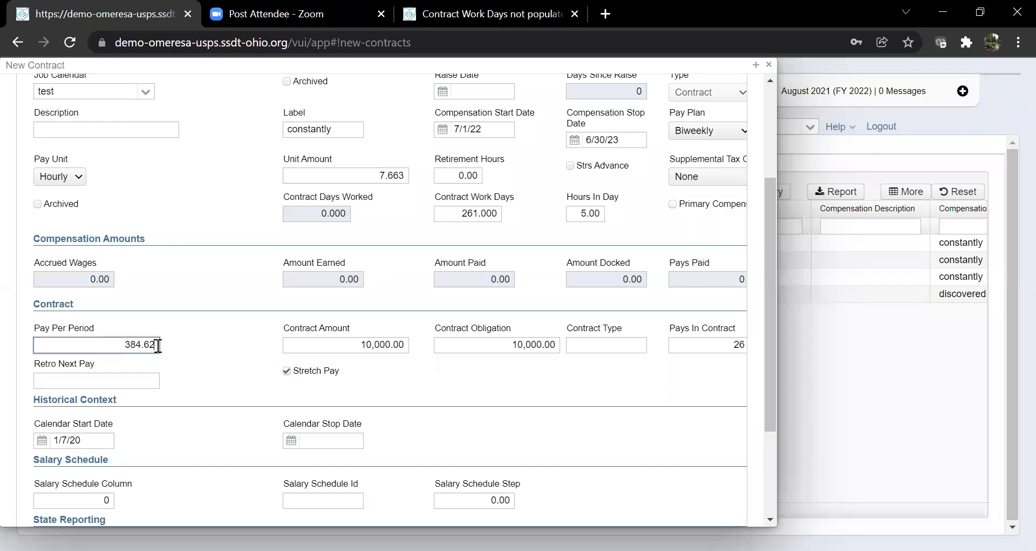
key(BackSpace)
key(BackSpace)
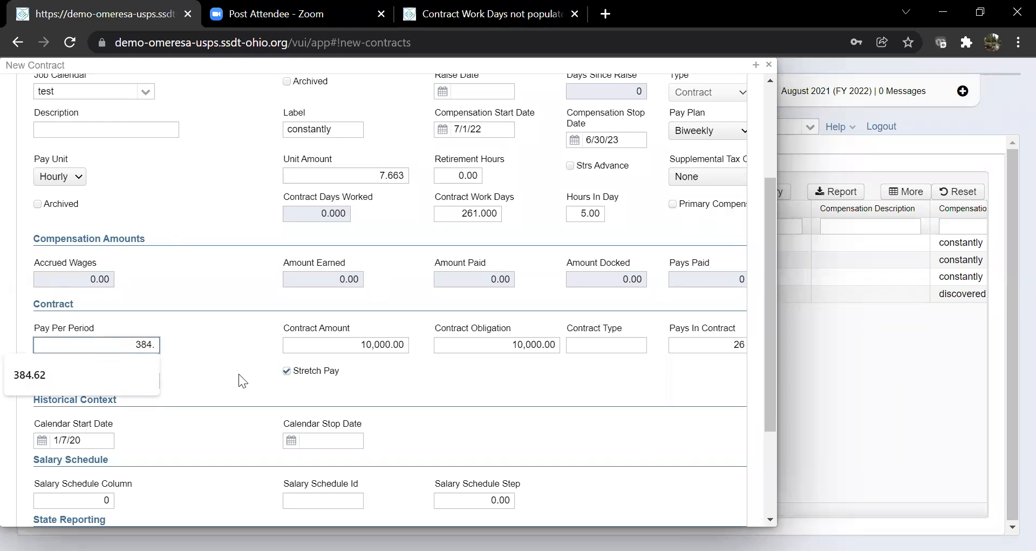
text(70)
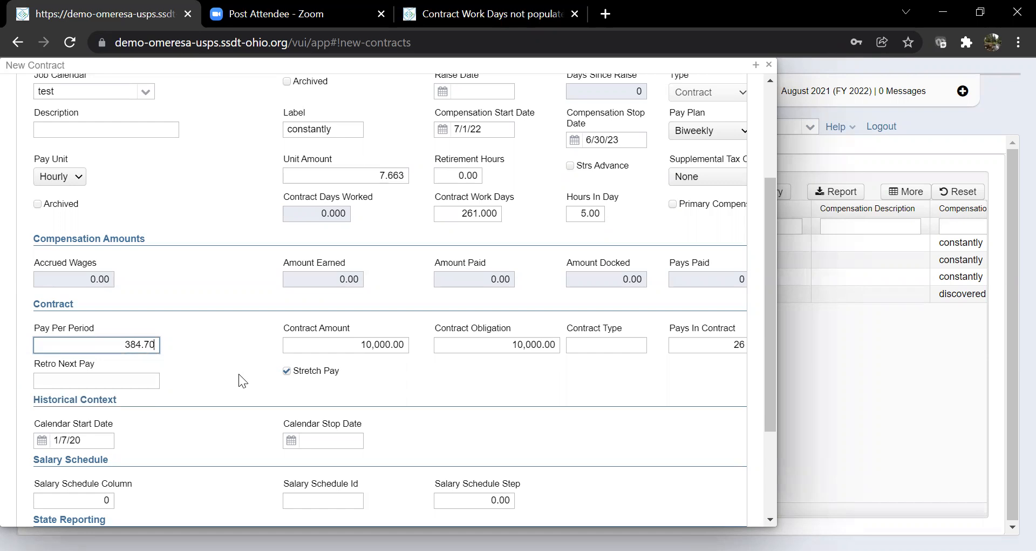
scroll(238, 374, up, 3)
click(182, 100)
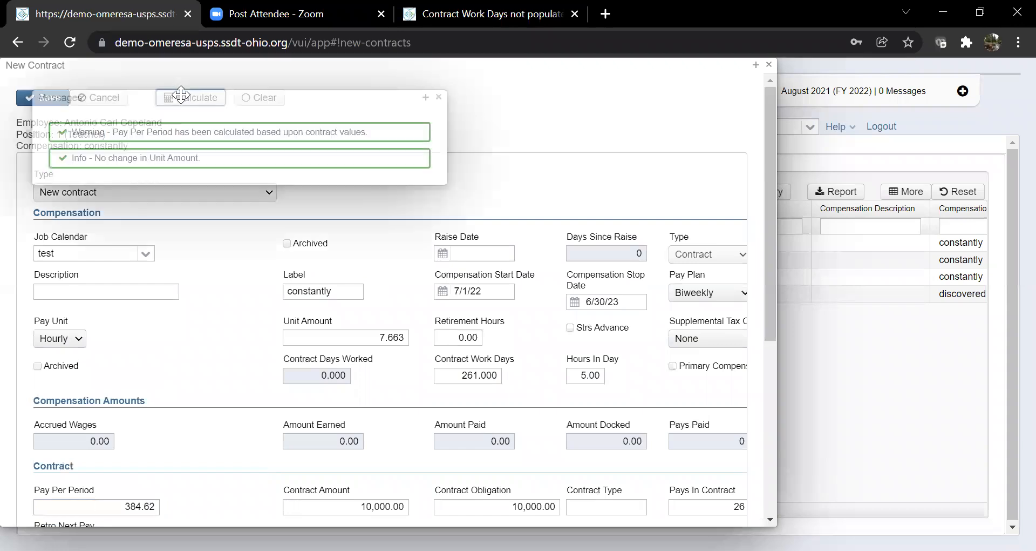
click(439, 97)
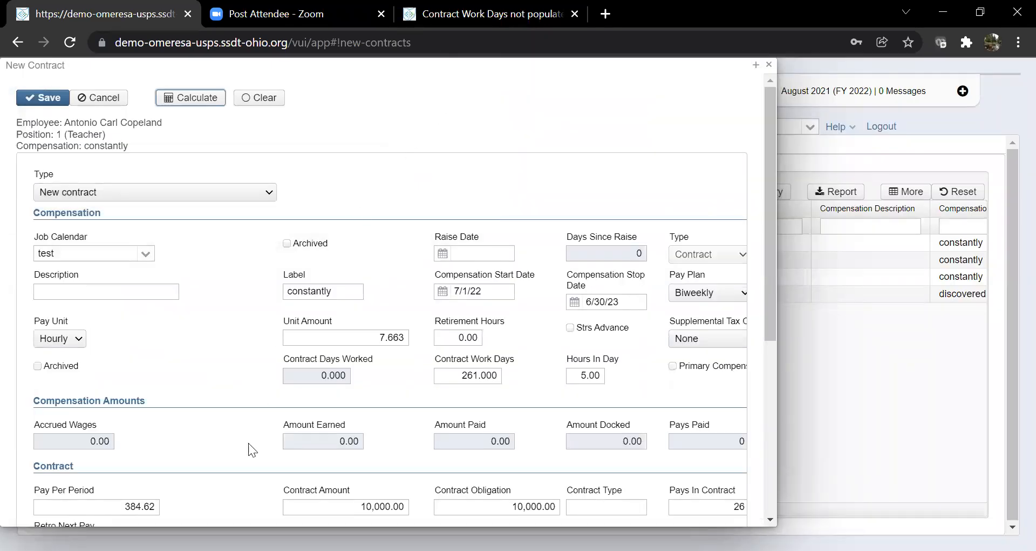
Re-enter 384.70 as Pay Per Period, save the teacher's contract and close it.
click(151, 508)
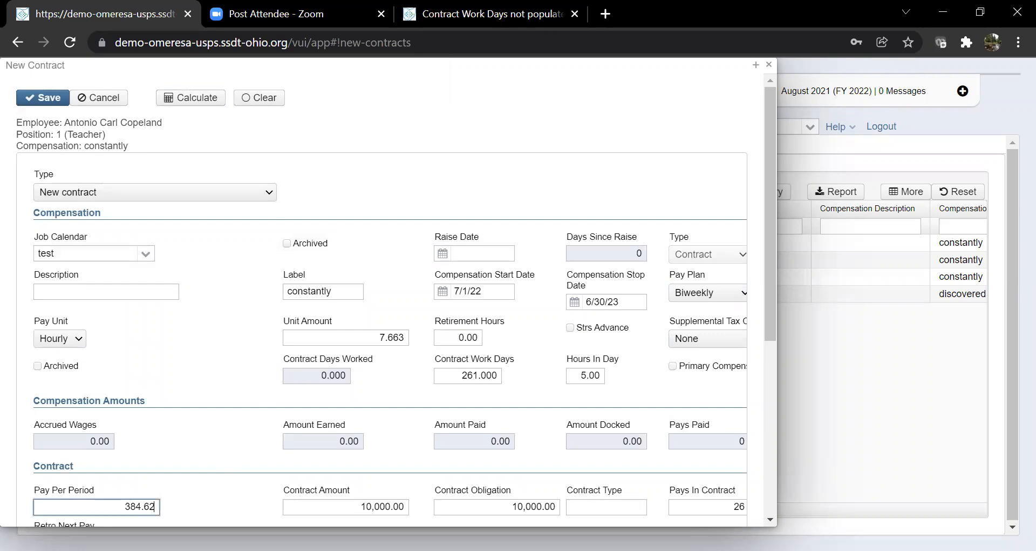
key(BackSpace)
key(BackSpace)
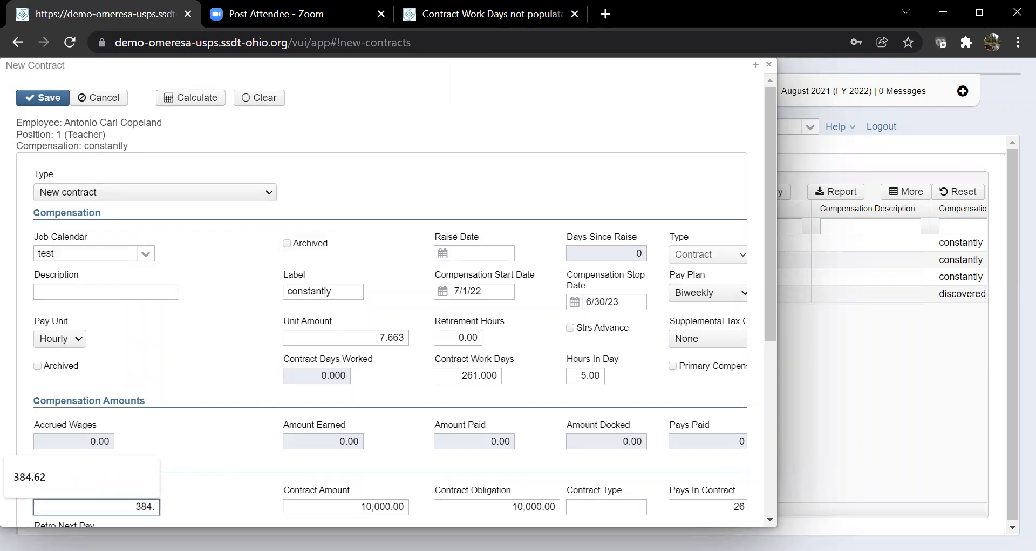
text(70)
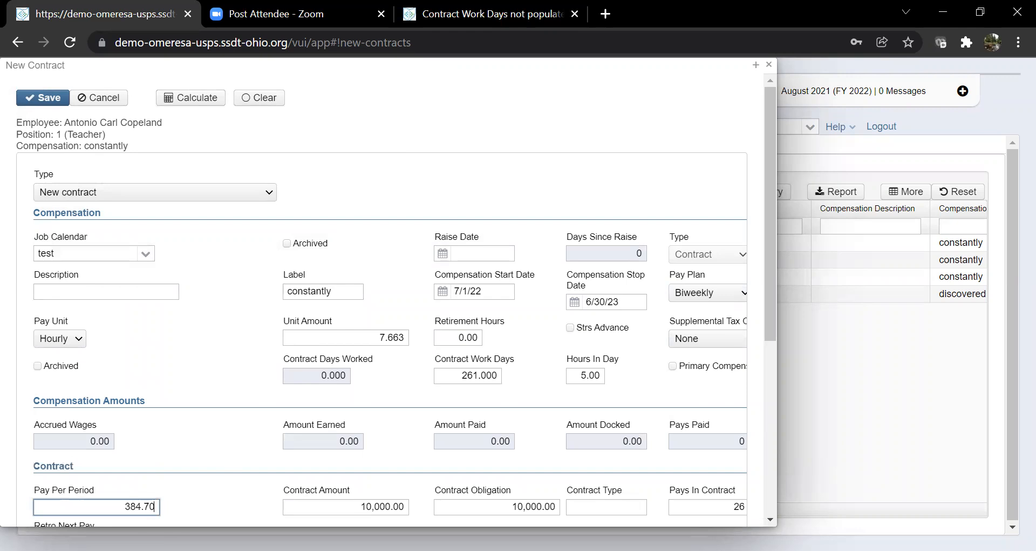
click(40, 102)
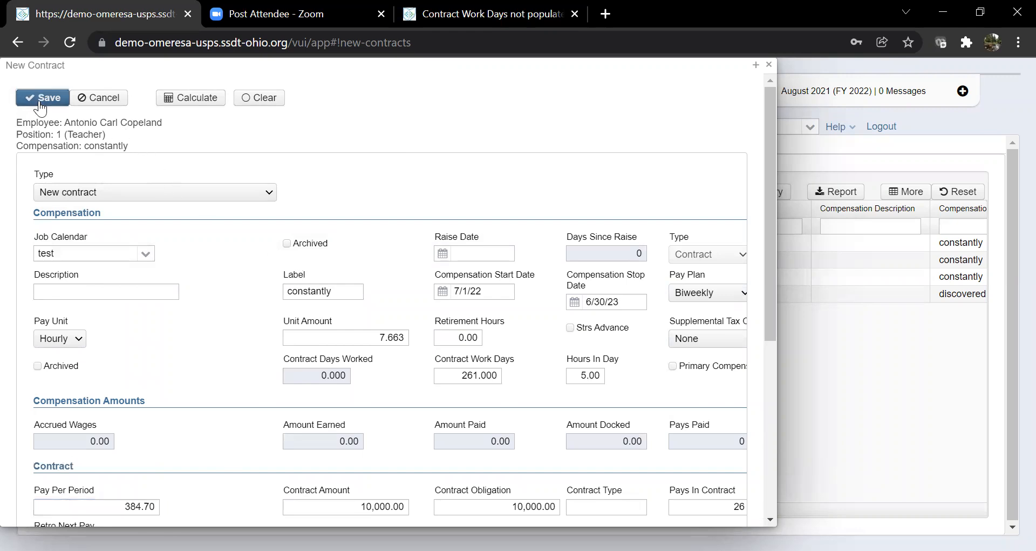
click(769, 64)
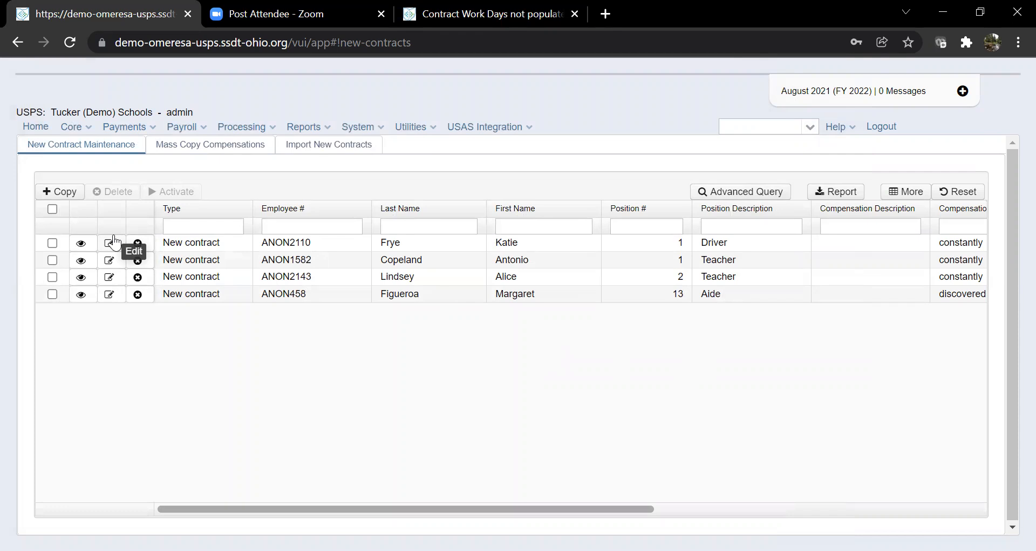
Activate the driver's and teacher's contracts with Transfer primary compensation flag unticked.
click(52, 243)
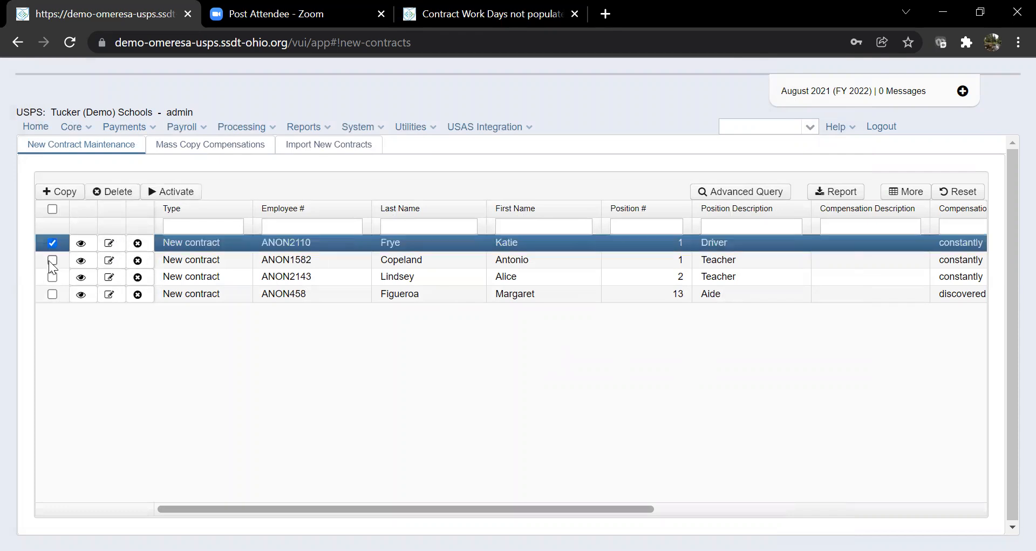
click(52, 261)
click(168, 191)
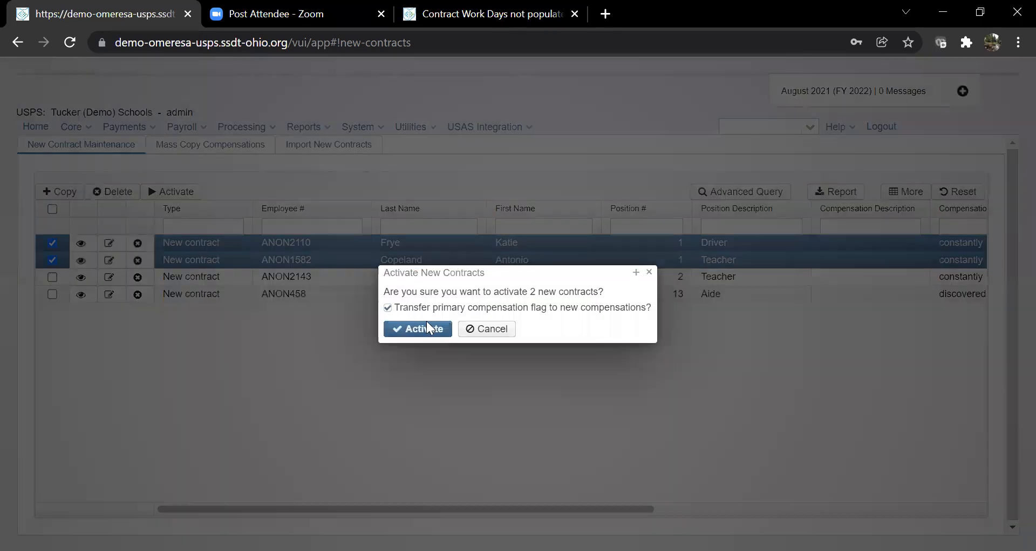
mouse_move(424, 309)
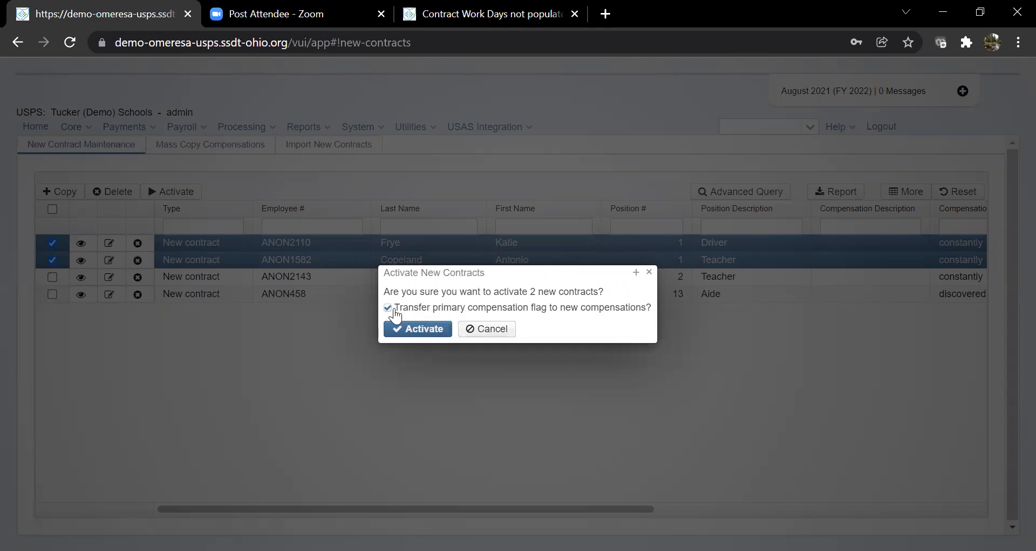
click(388, 308)
click(400, 326)
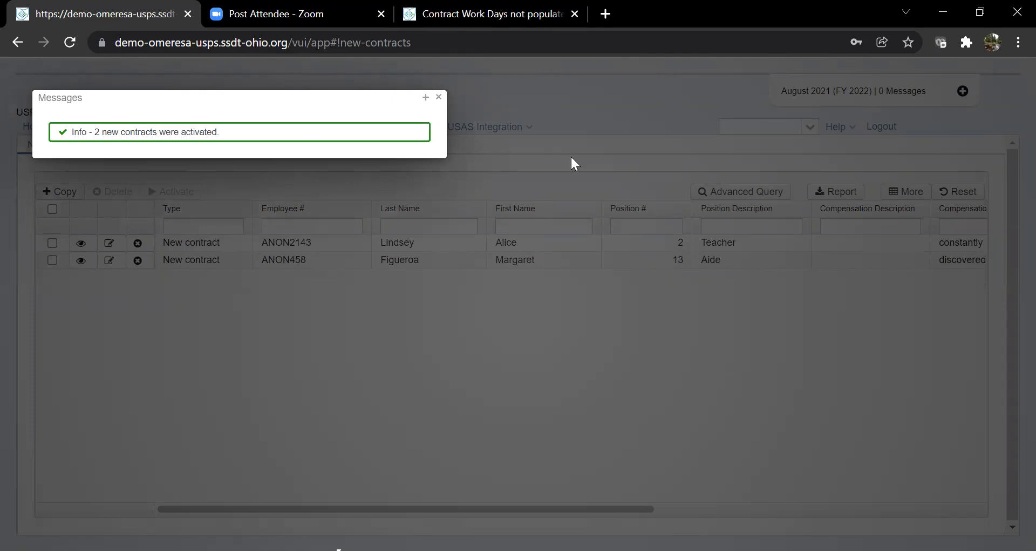
Close the activation confirmation message to return to the grid.
click(439, 97)
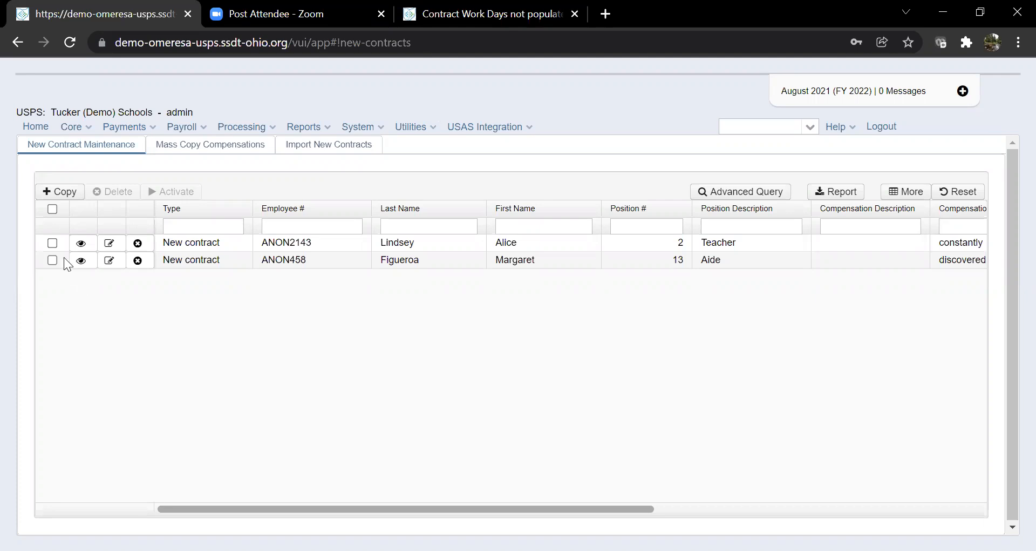
Delete the remaining Teacher and Aide contracts and dismiss the deletion message.
click(52, 243)
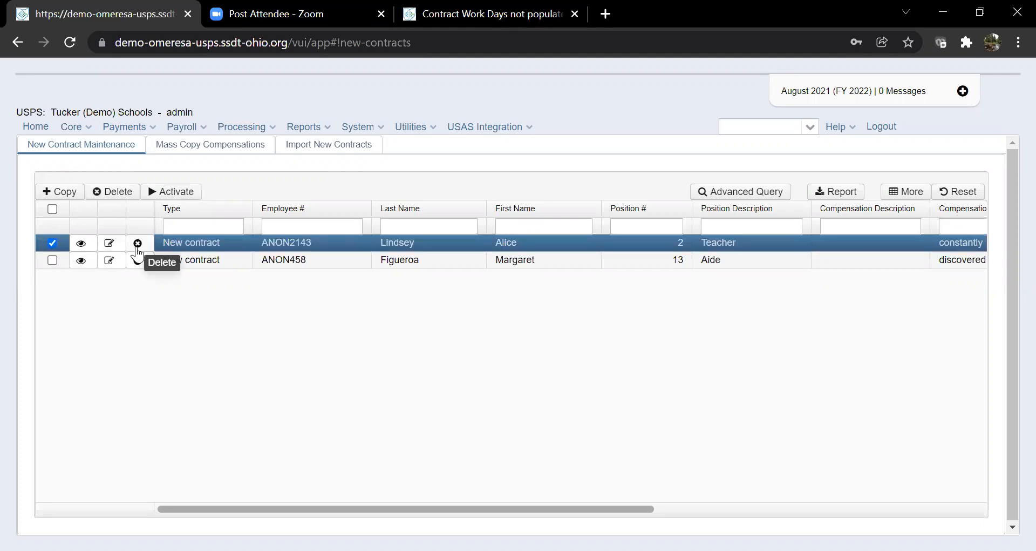
click(53, 259)
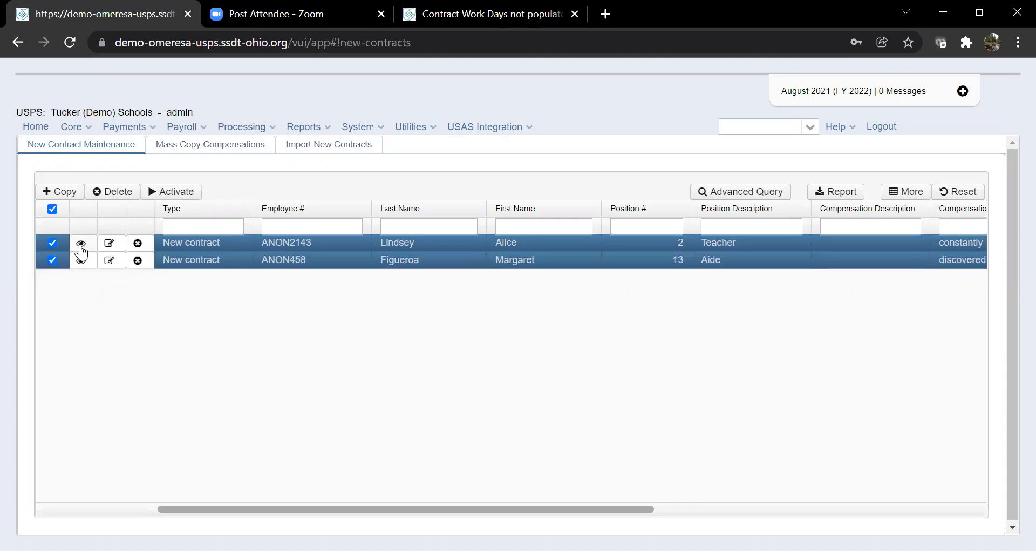
click(120, 189)
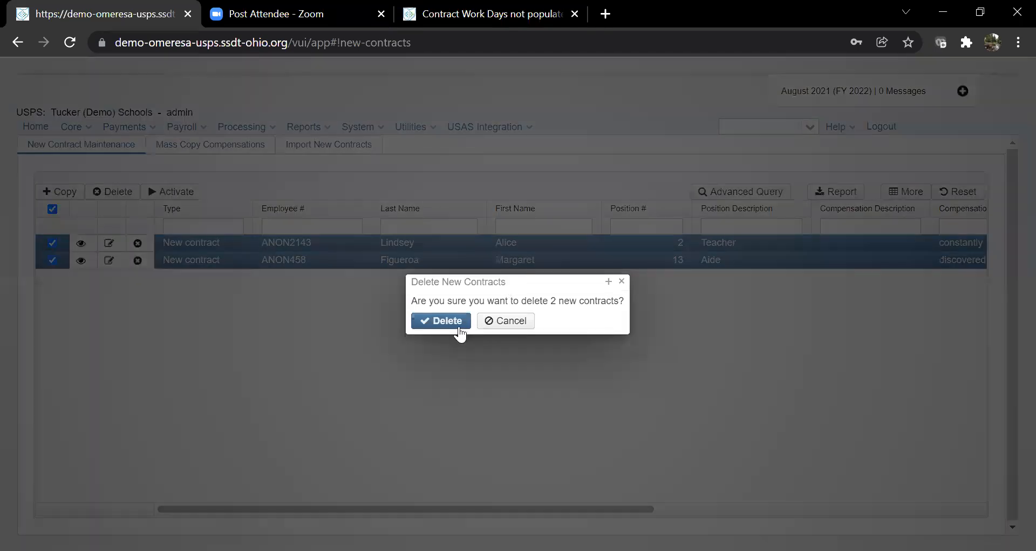
click(459, 328)
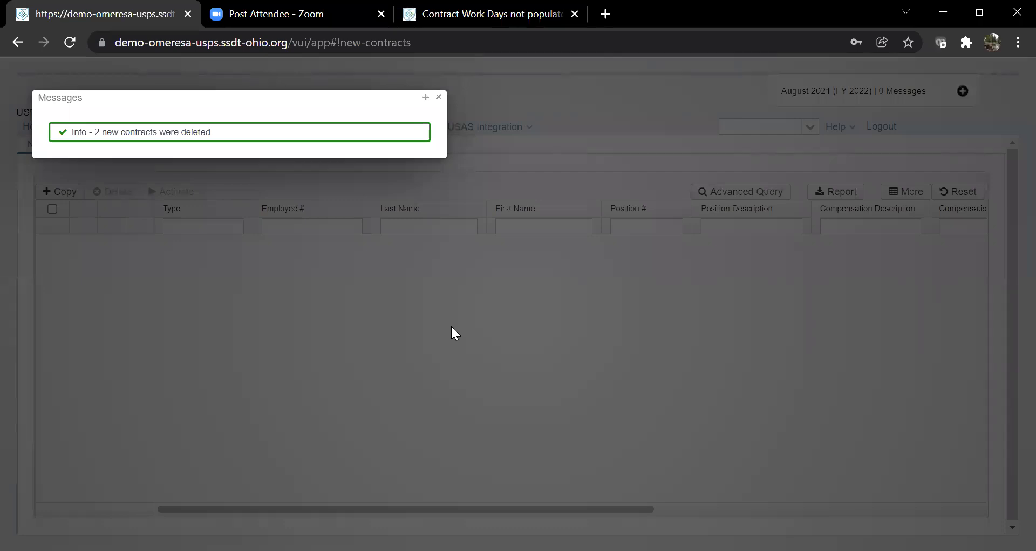
click(439, 97)
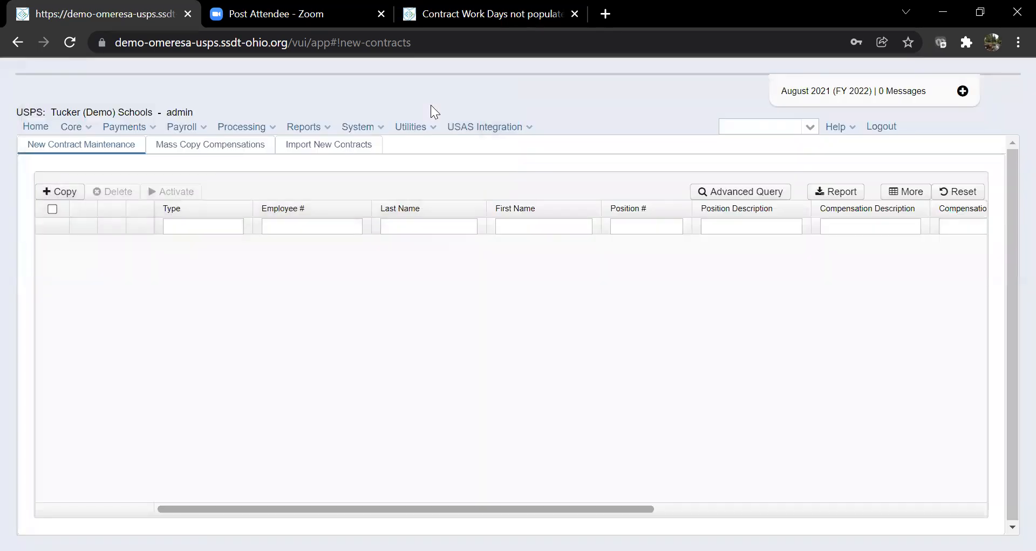